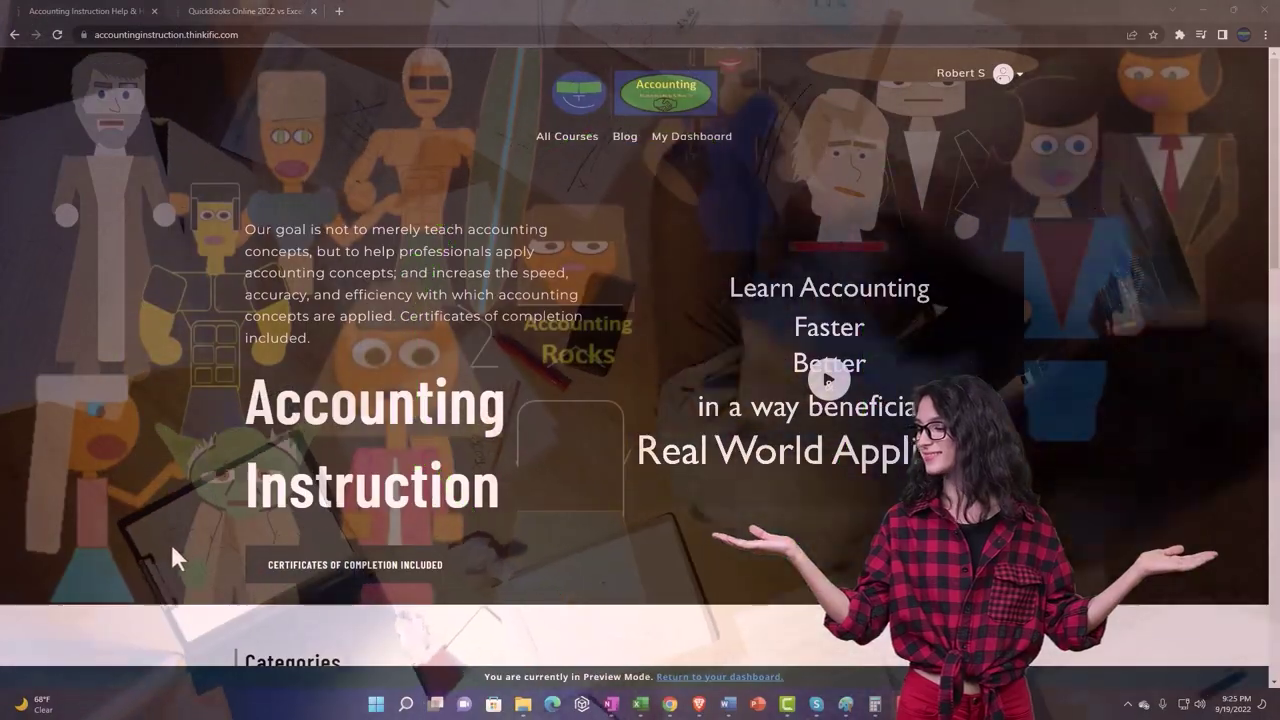
# Browse the course categories on the Accounting Instruction site and view the section list of the QuickBooks Online 2022 course.
pyautogui.scroll(-6, 176, 550)
pyautogui.scroll(-1, 176, 546)
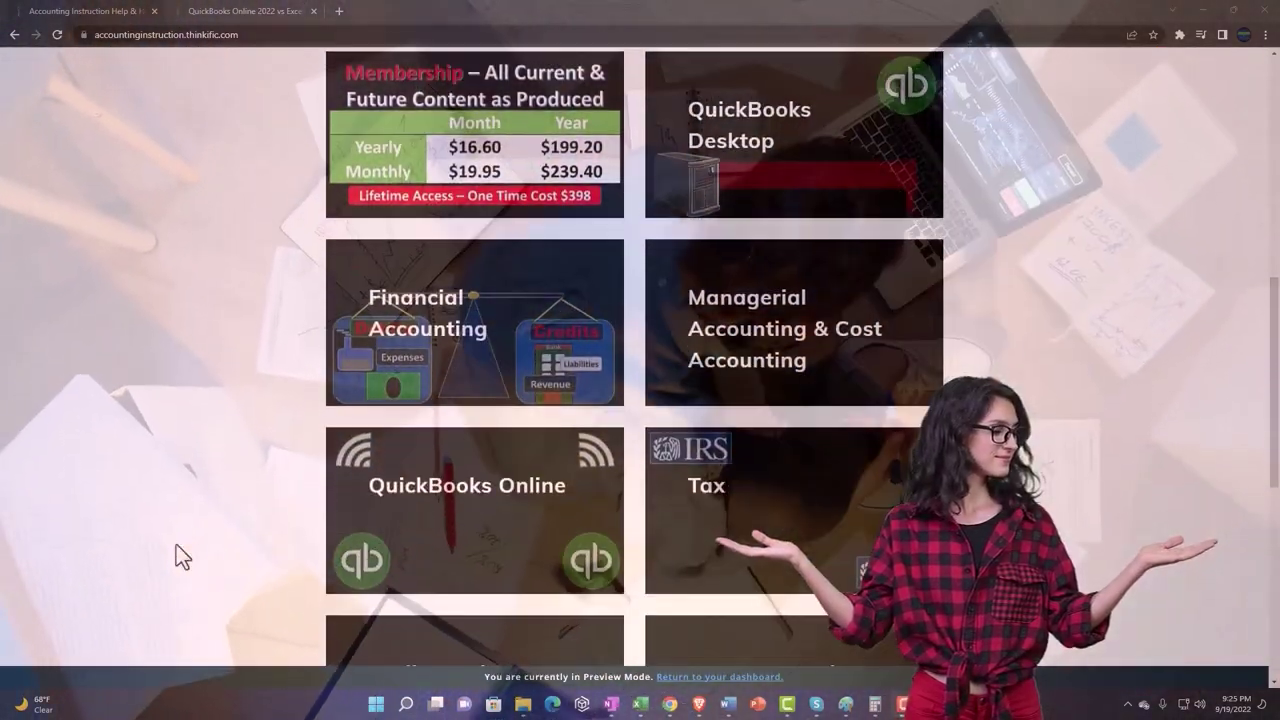
pyautogui.scroll(-4, 176, 546)
pyautogui.scroll(-3, 176, 546)
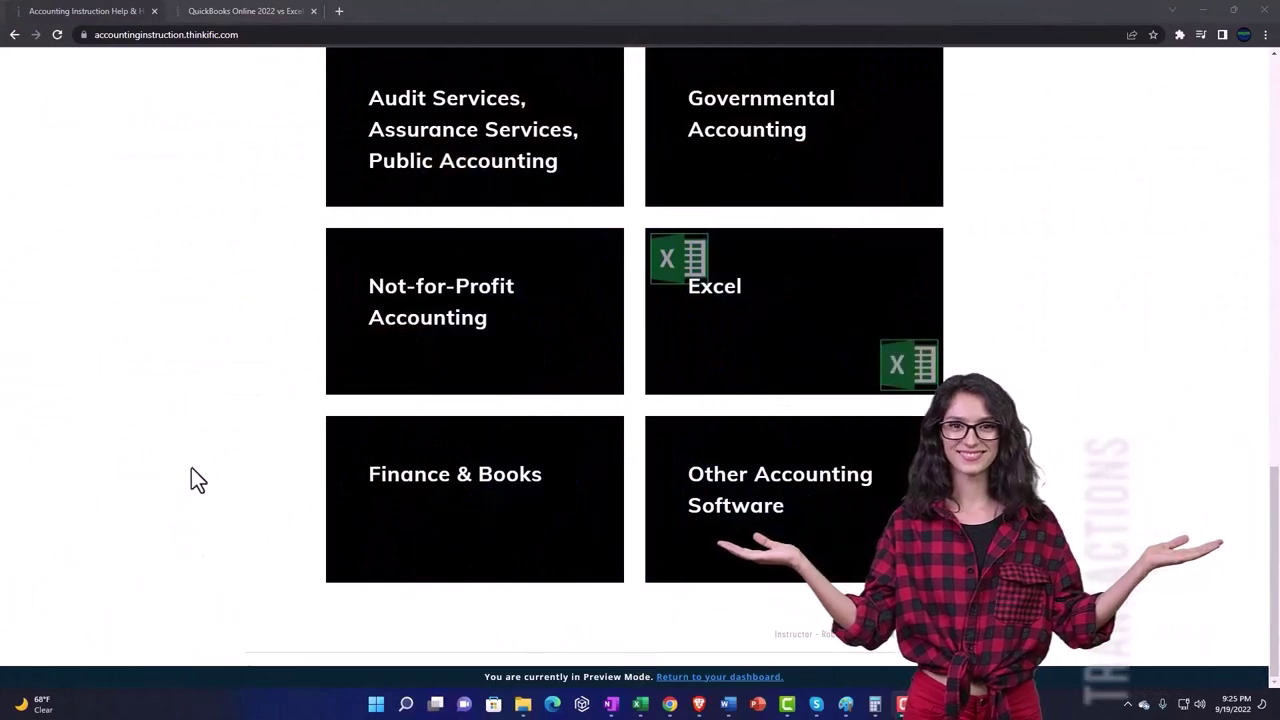
pyautogui.click(230, 11)
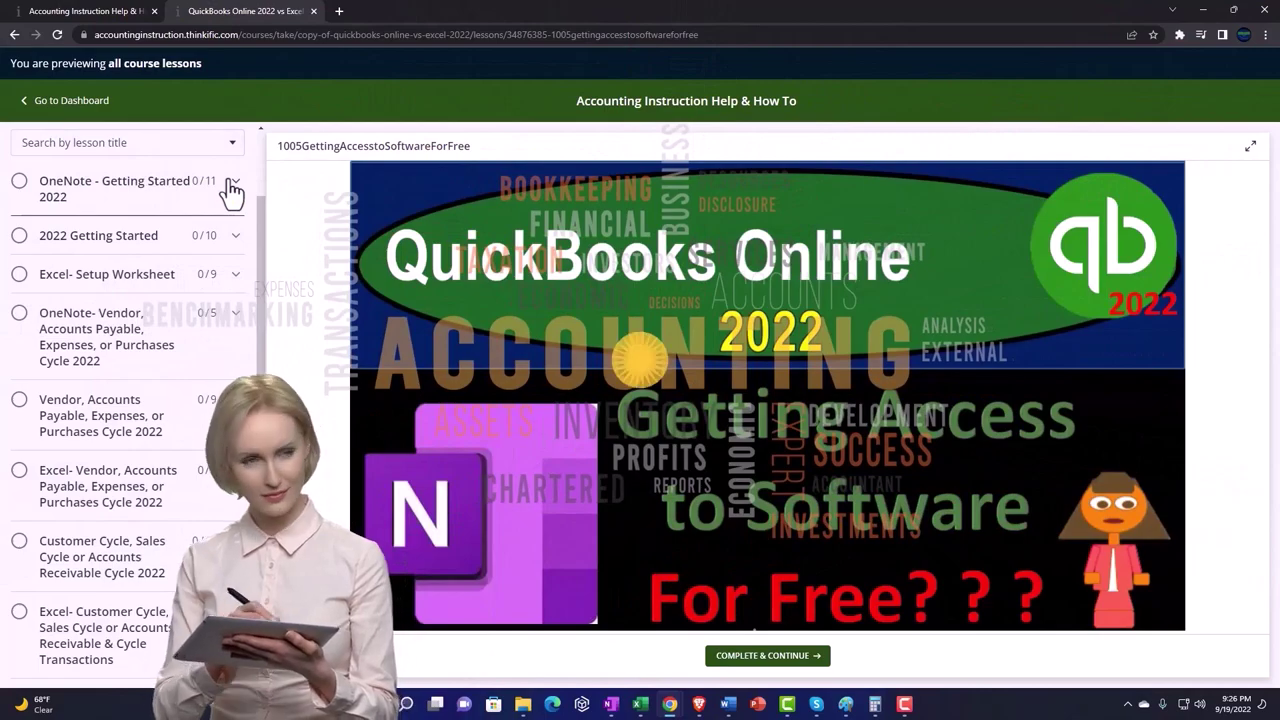
pyautogui.click(229, 184)
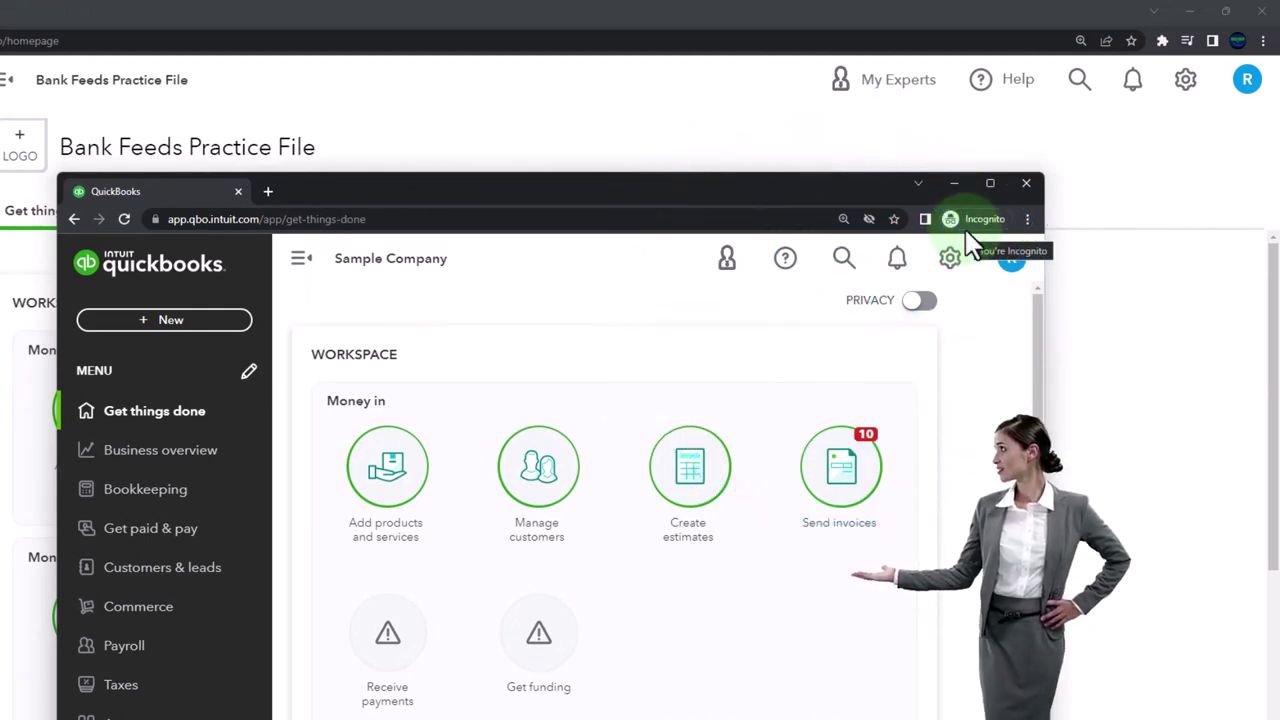
# Look at the browser's option for a new Incognito window and the settings of the QuickBooks sample company.
pyautogui.click(1027, 220)
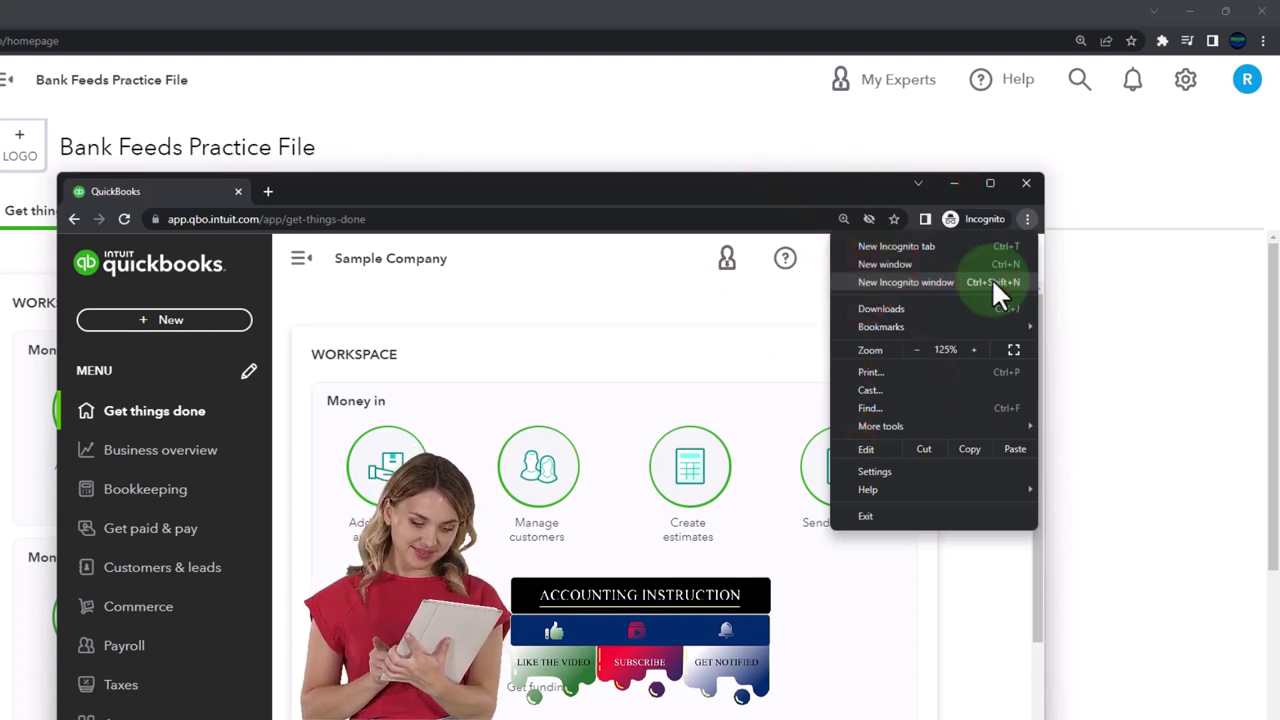
pyautogui.click(418, 296)
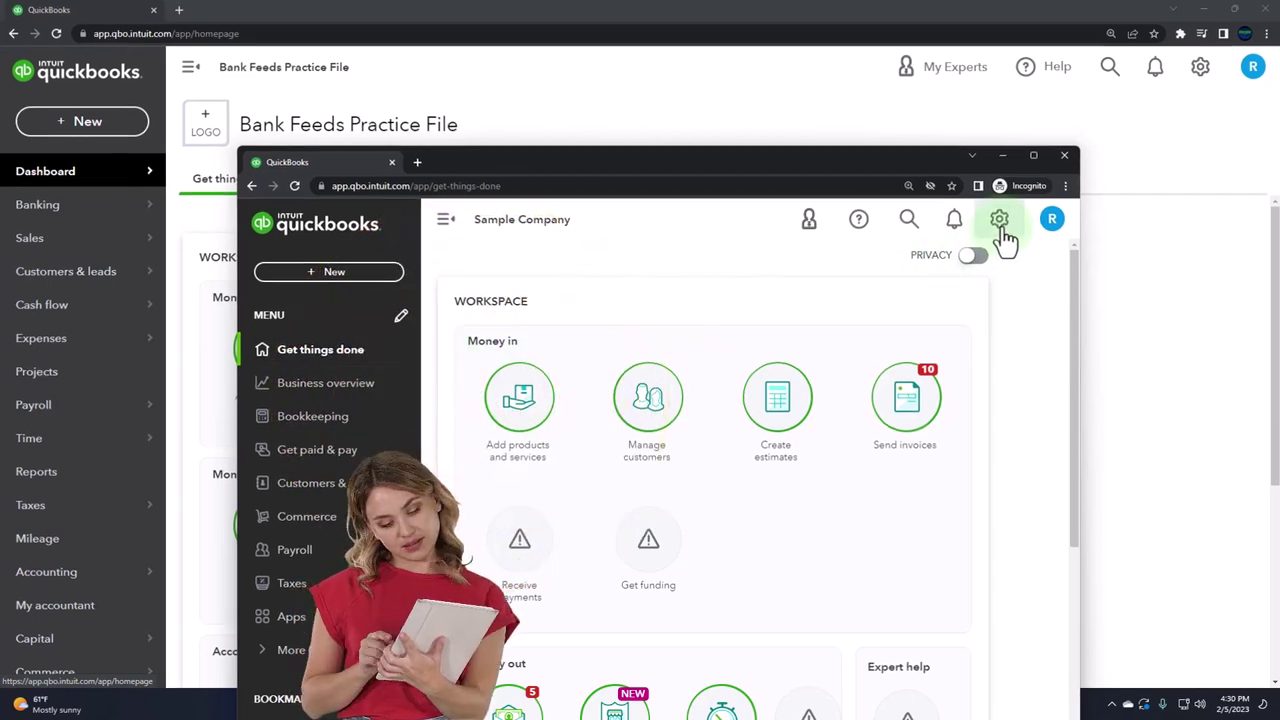
pyautogui.click(998, 219)
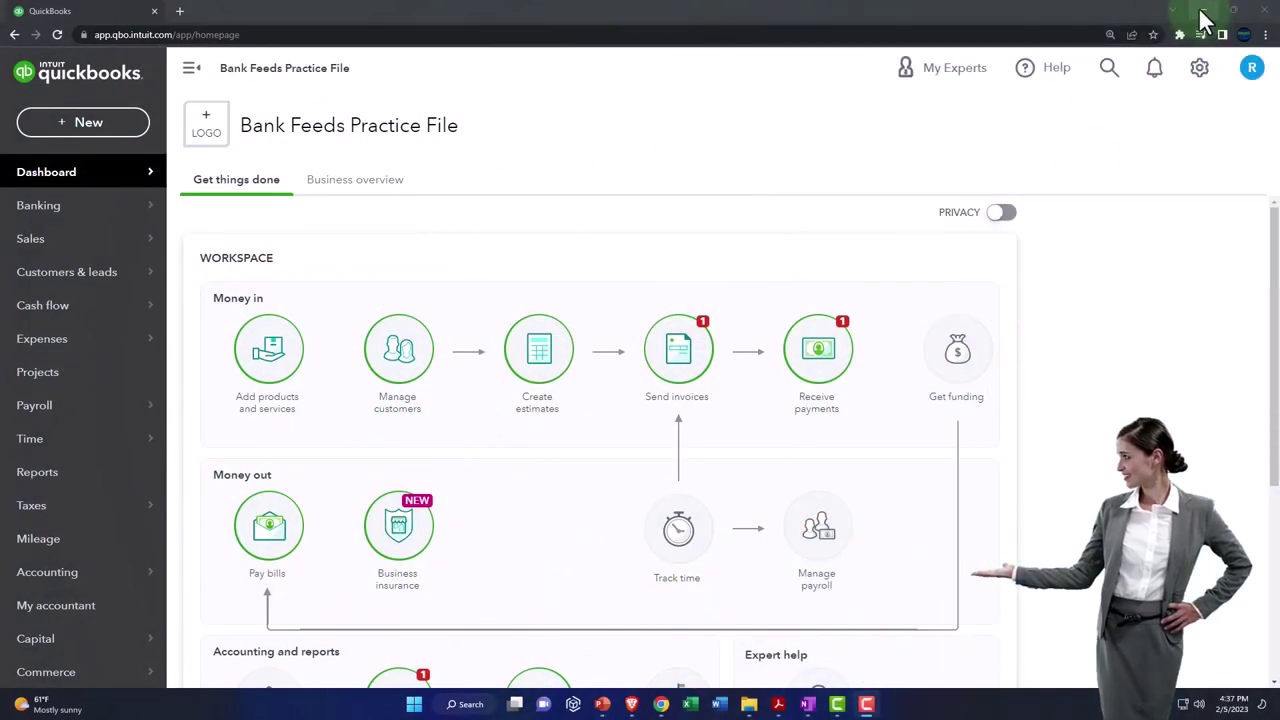
# Check the Checking1 (2) QuickBooks file and the Checking1 (1) spreadsheet file on the desktop and return to Chrome.
pyautogui.click(1199, 8)
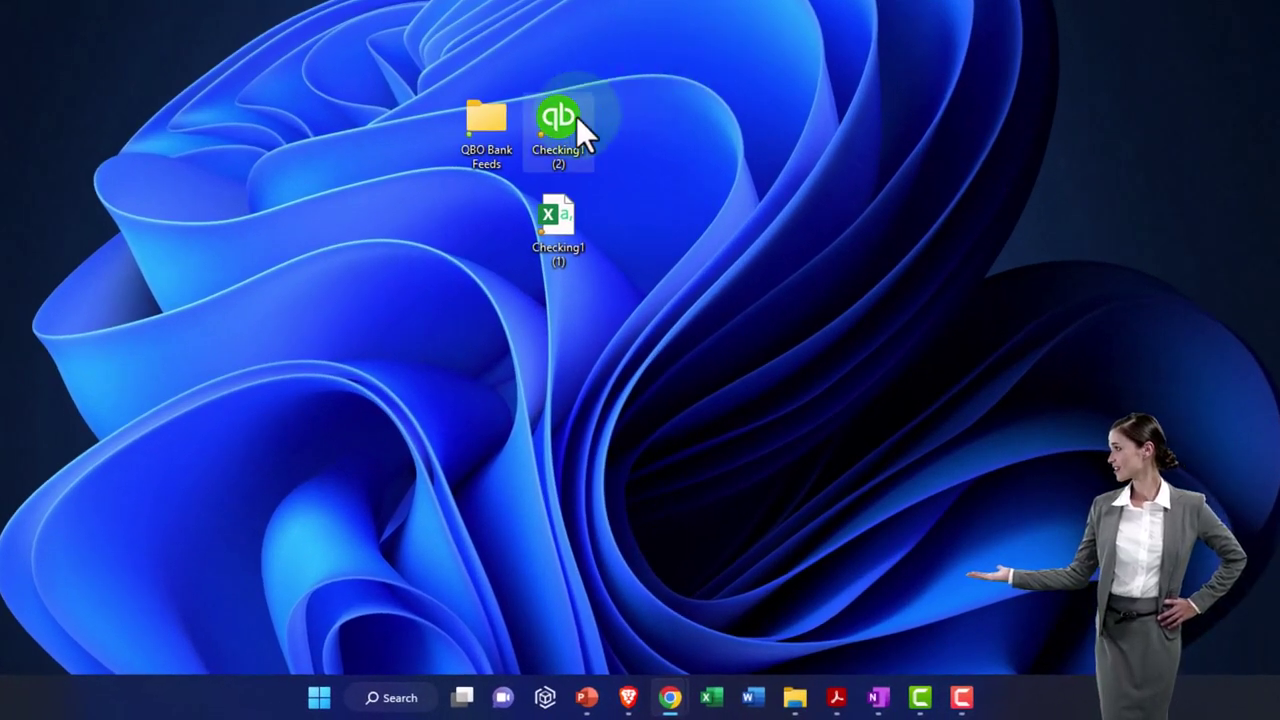
pyautogui.moveTo(577, 115)
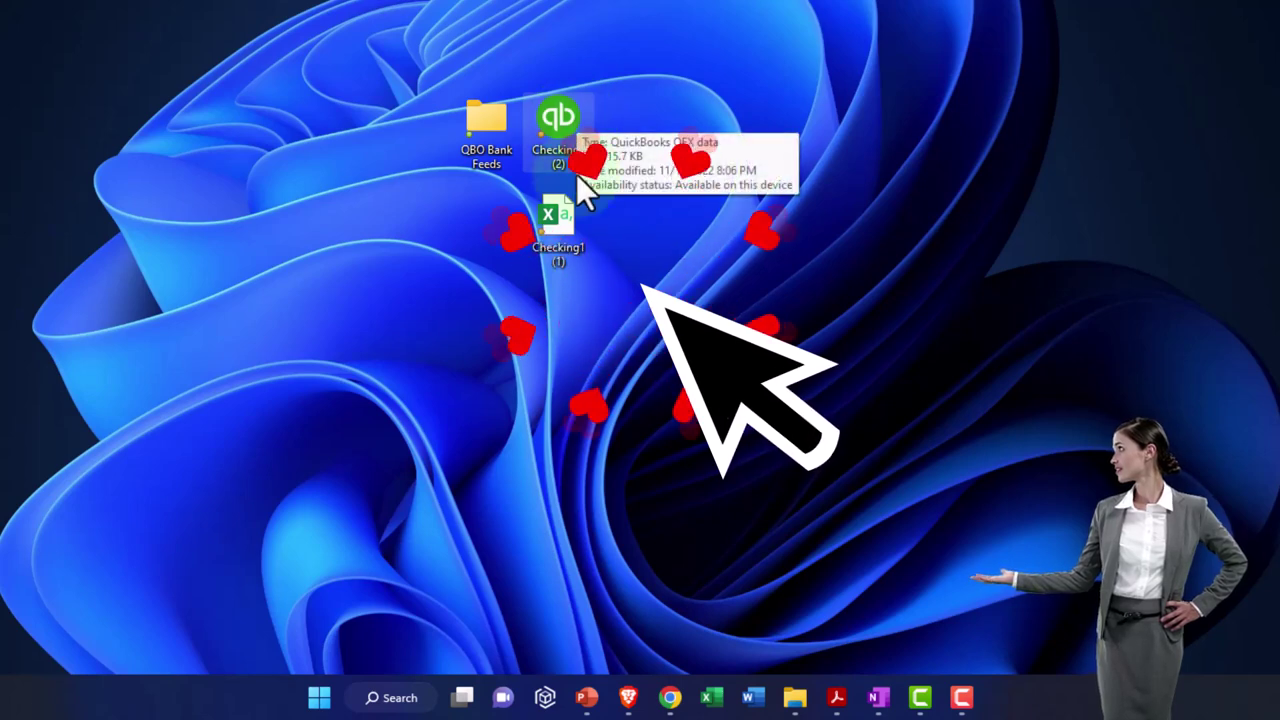
pyautogui.click(568, 213)
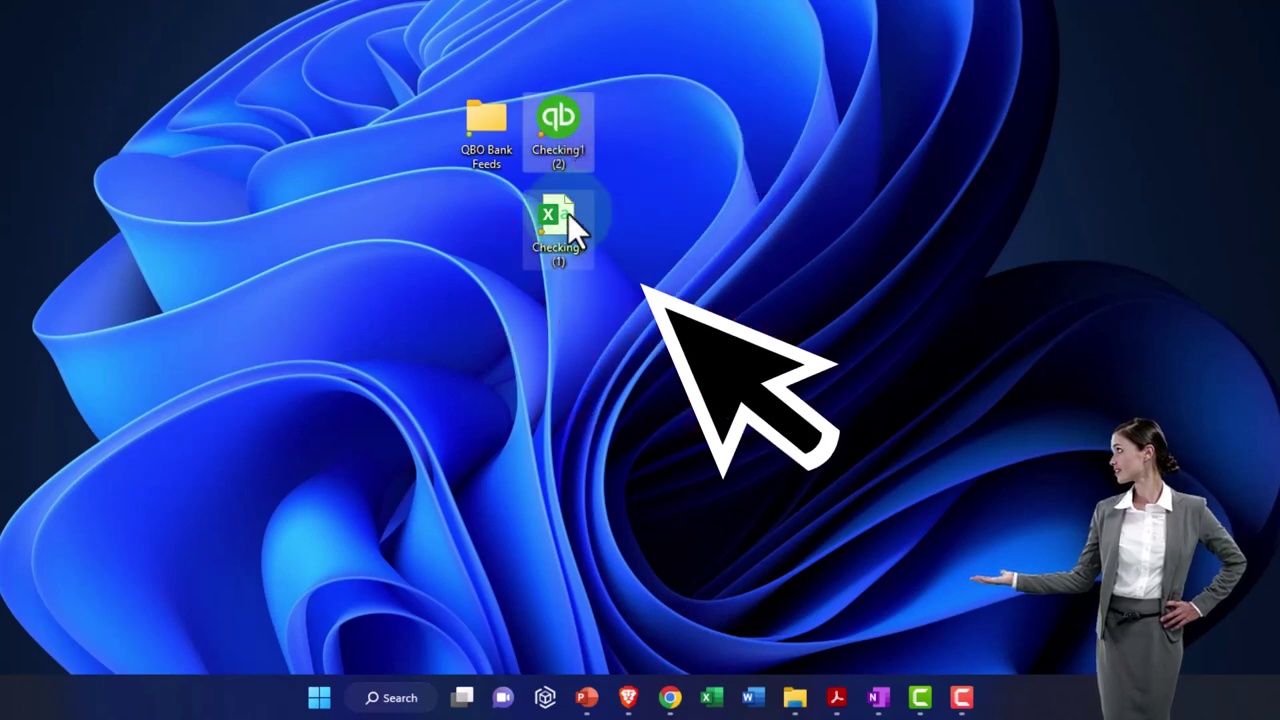
pyautogui.click(565, 160)
pyautogui.moveTo(567, 160)
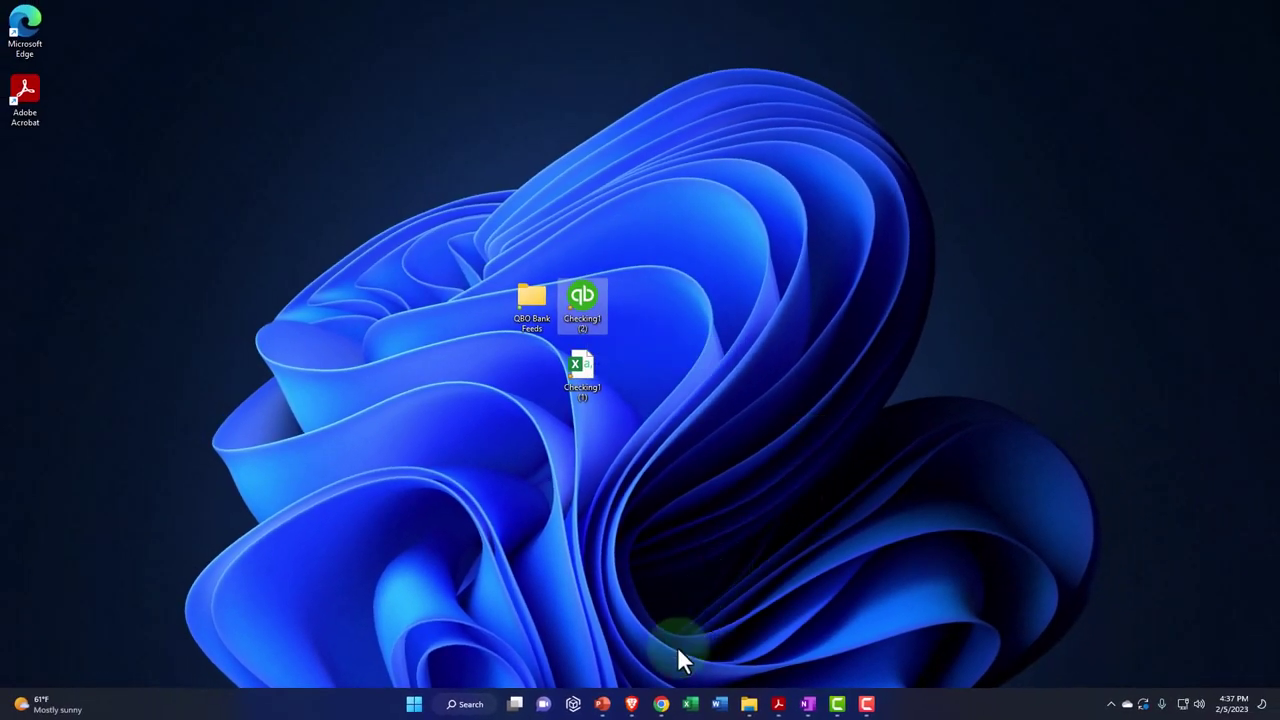
pyautogui.moveTo(664, 706)
pyautogui.click(666, 661)
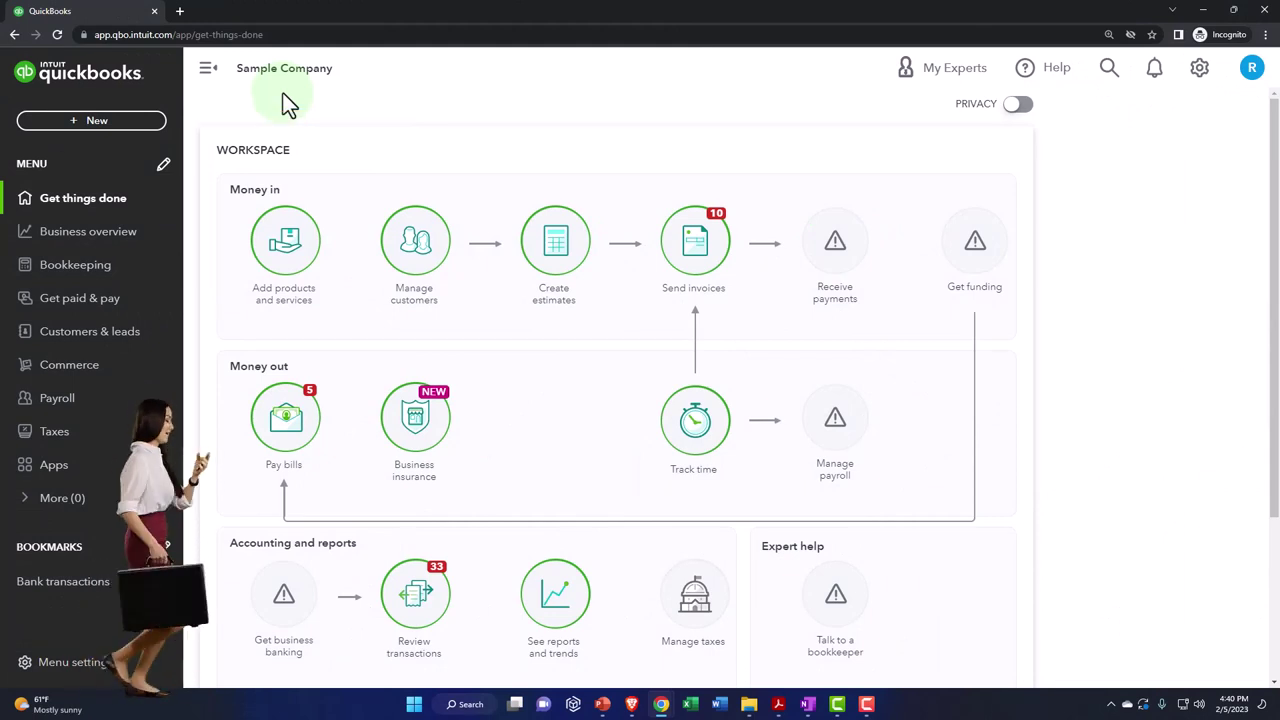
# Open the Sample Company's bank transactions, hide the navigation menu and examine the Checking transactions waiting for review.
pyautogui.click(72, 266)
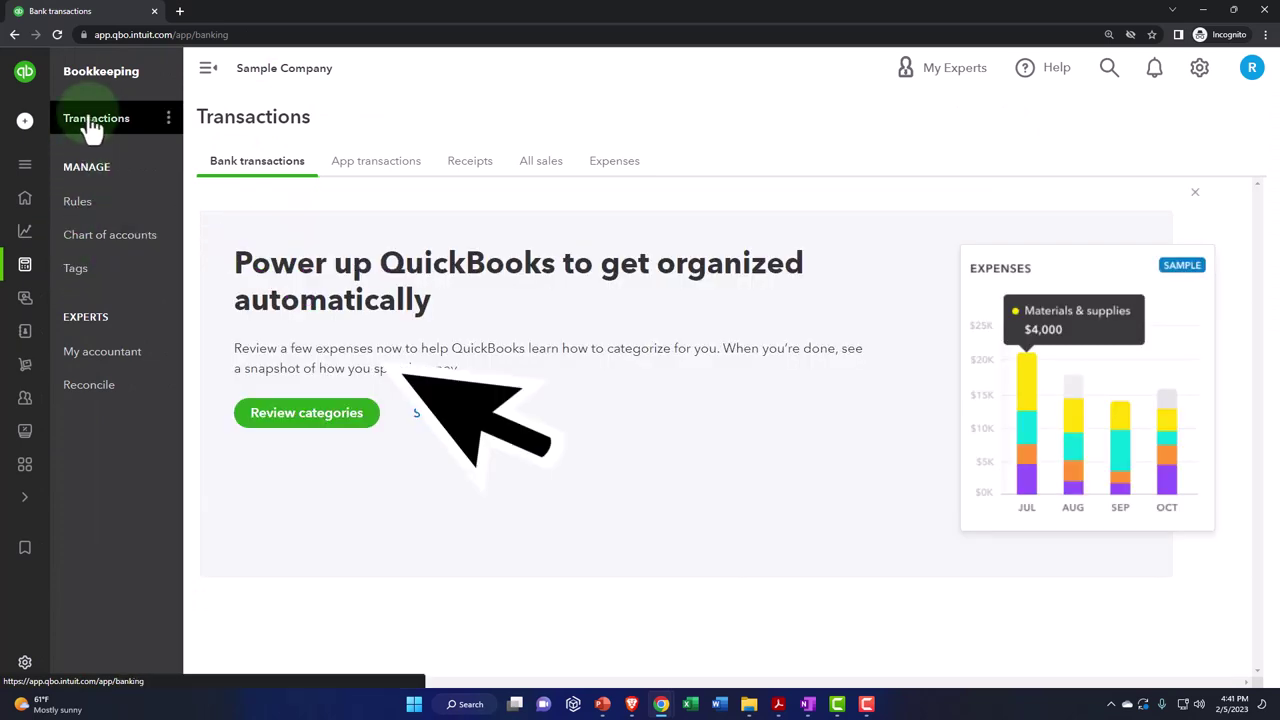
pyautogui.click(271, 420)
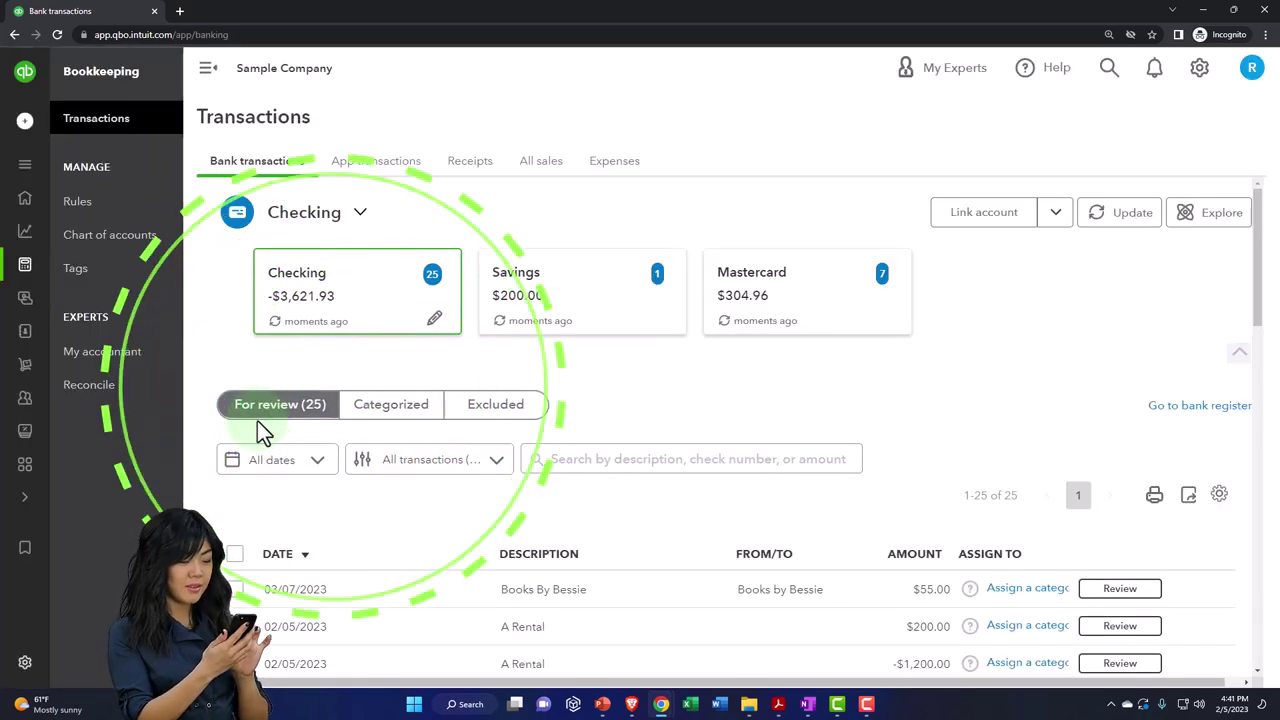
pyautogui.click(207, 72)
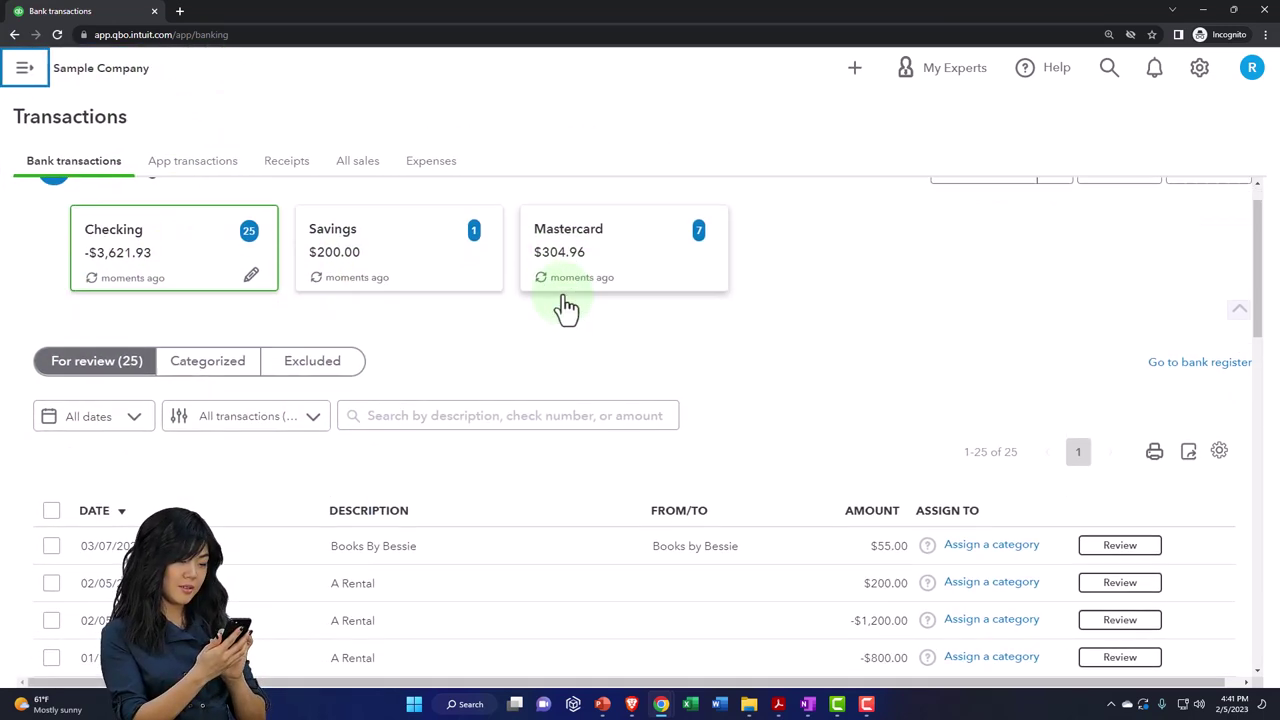
pyautogui.scroll(-3, 563, 306)
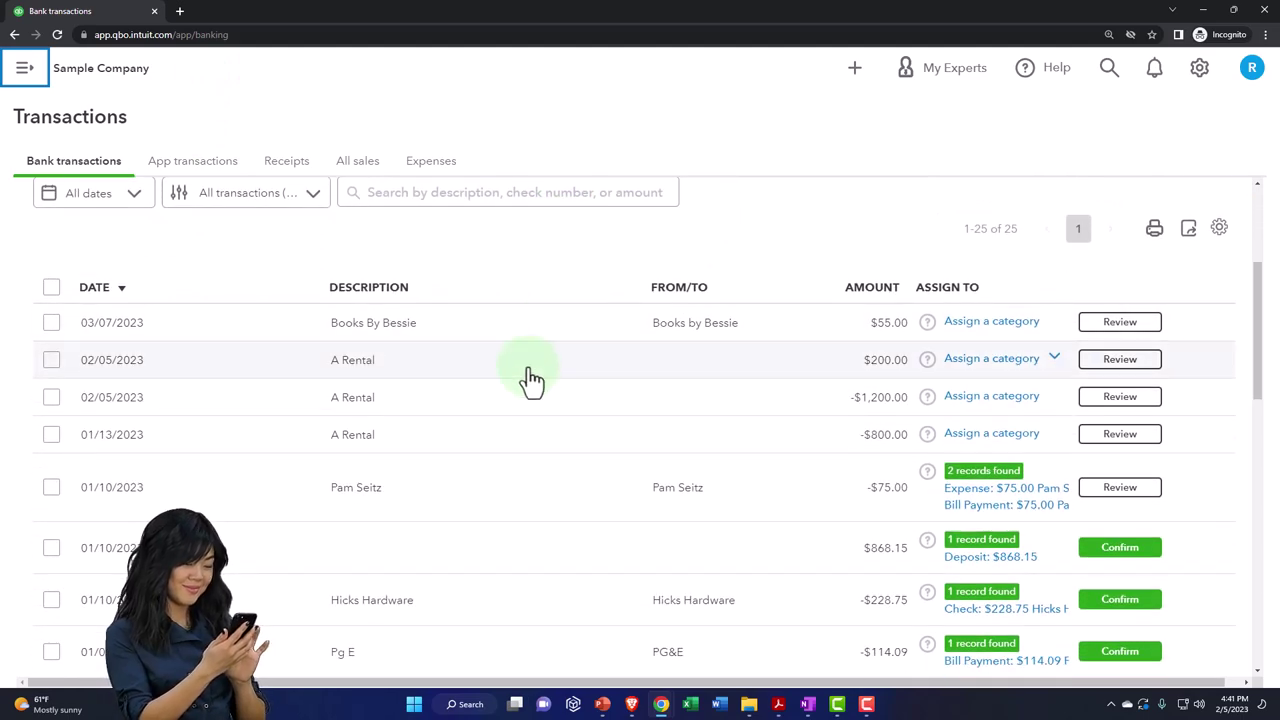
pyautogui.scroll(-2, 531, 380)
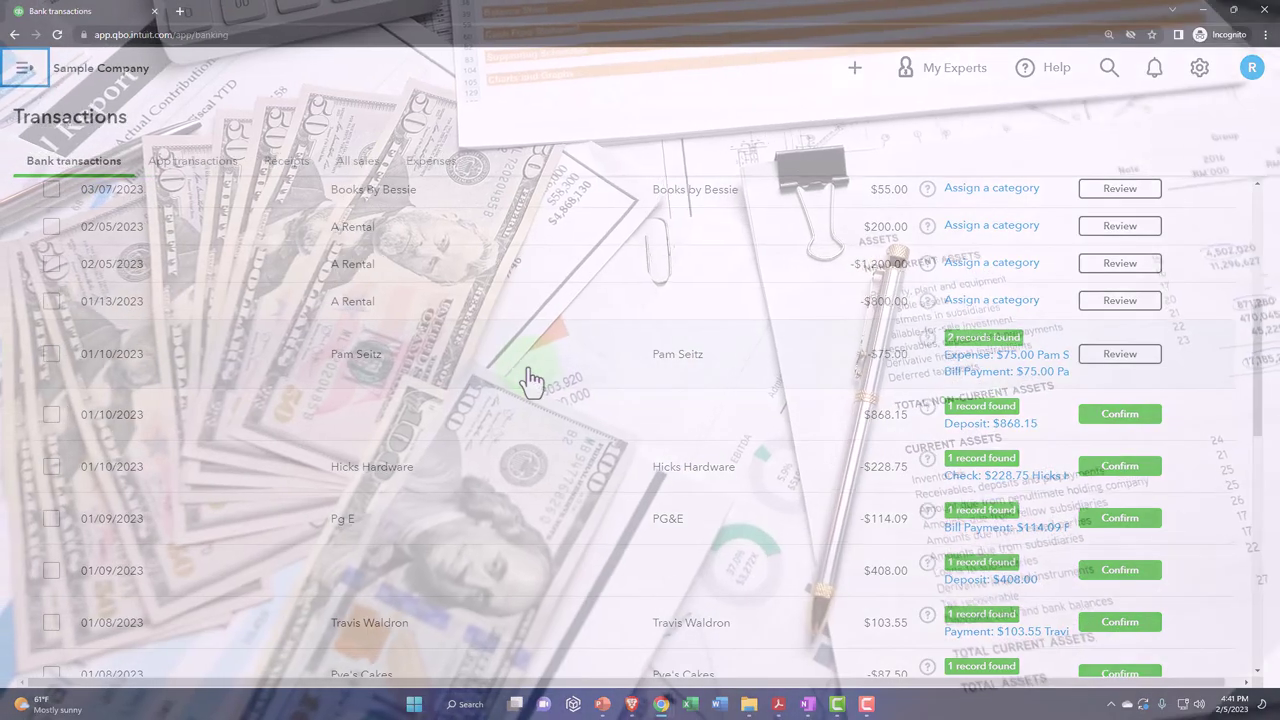
pyautogui.click(531, 380)
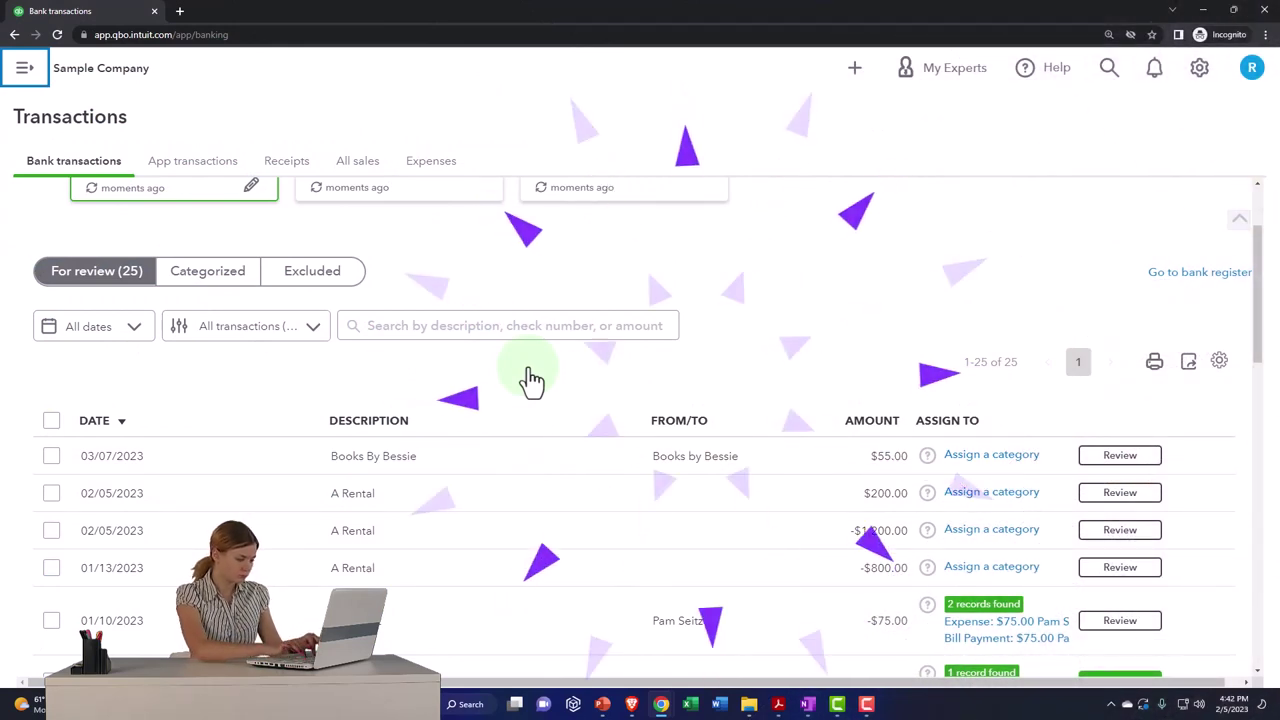
pyautogui.scroll(-2, 530, 378)
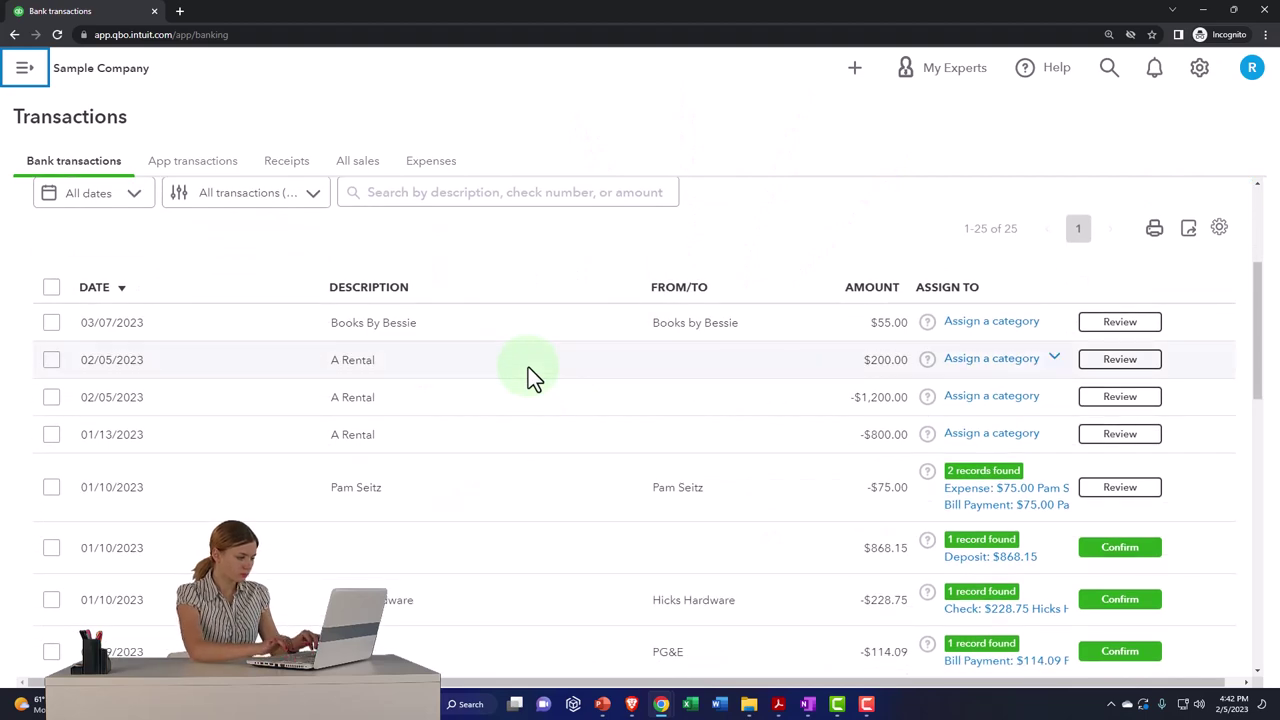
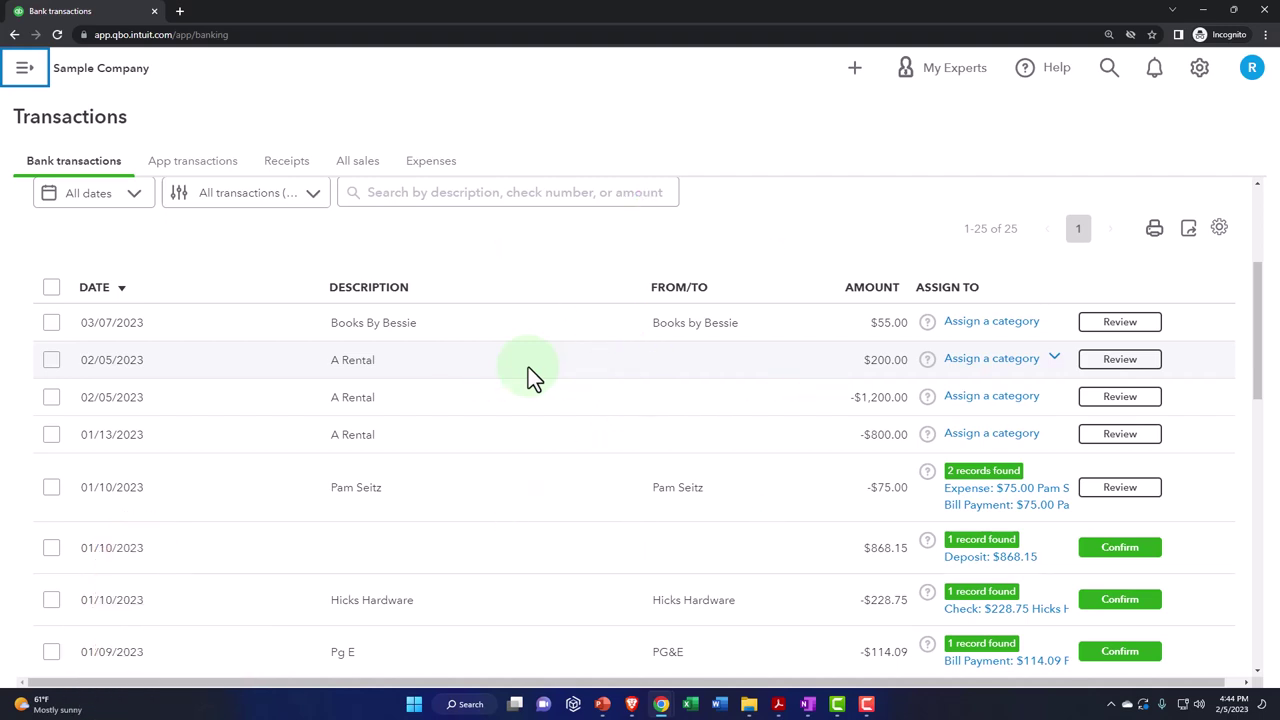
# Switch to the Bank Feeds Practice File, open its chart of accounts and hide the navigation menu.
pyautogui.moveTo(471, 1); pyautogui.dragTo(1279, 400)
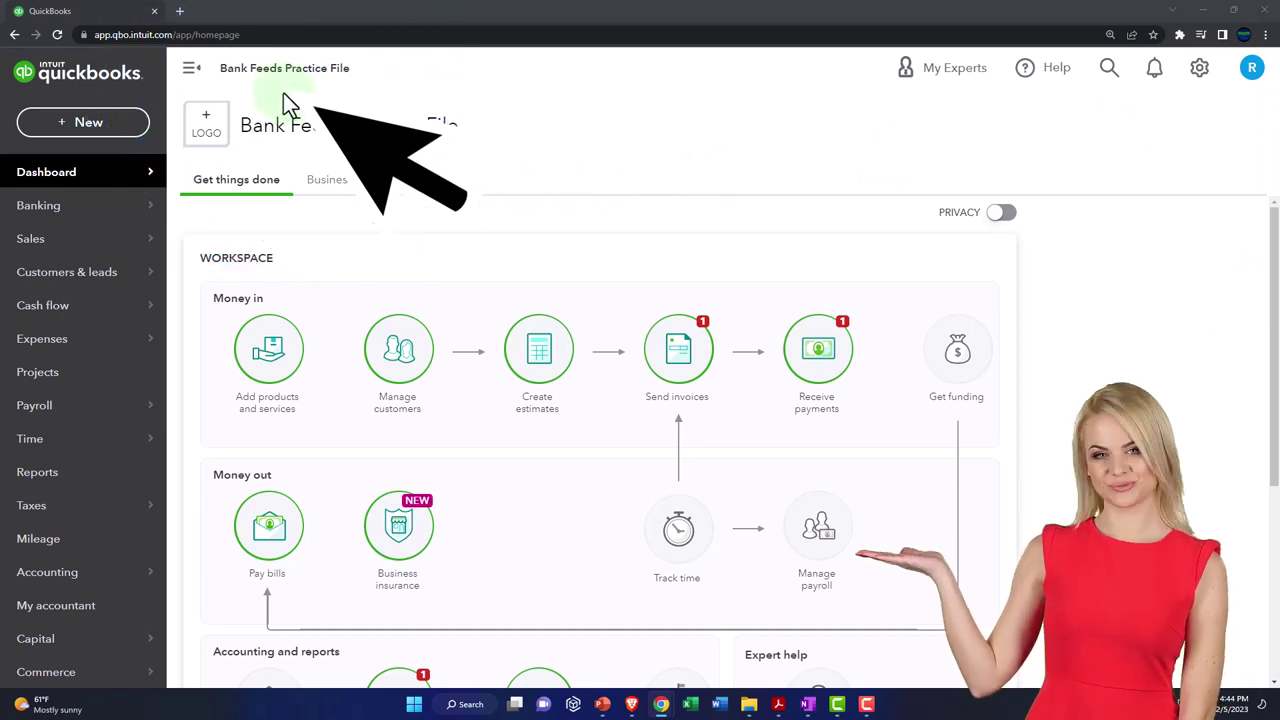
pyautogui.scroll(-1, 116, 362)
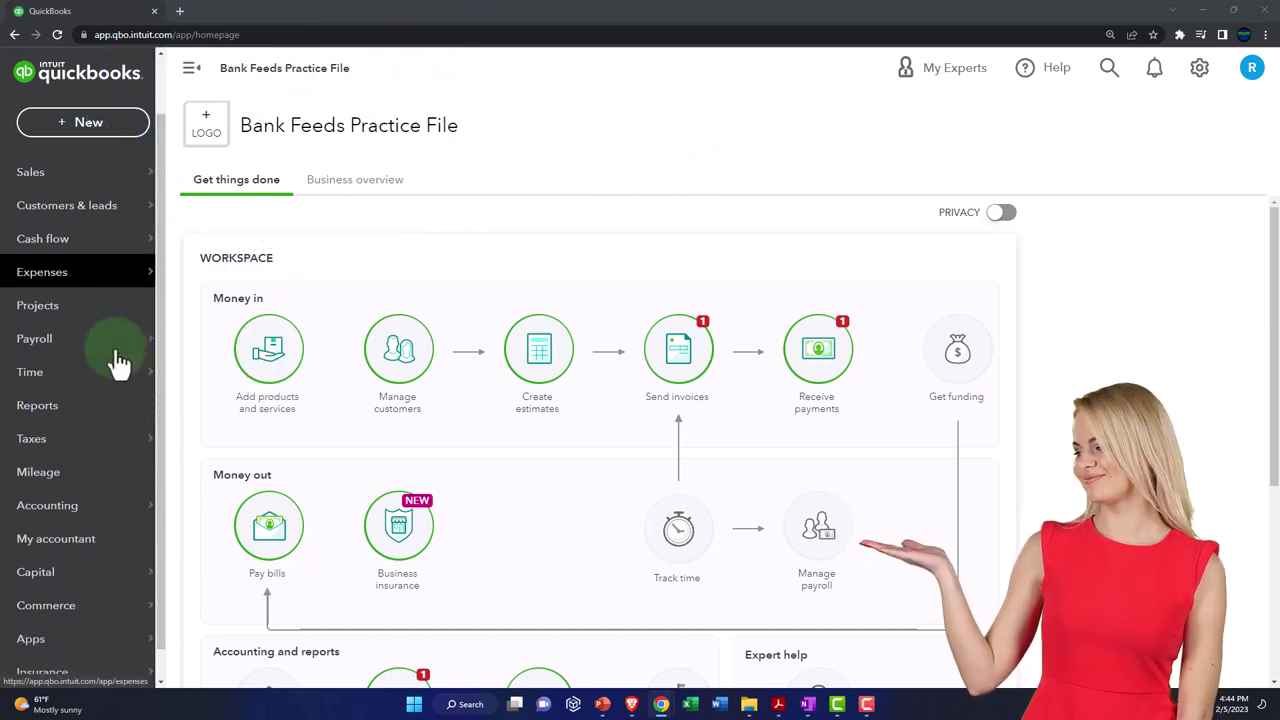
pyautogui.moveTo(74, 486)
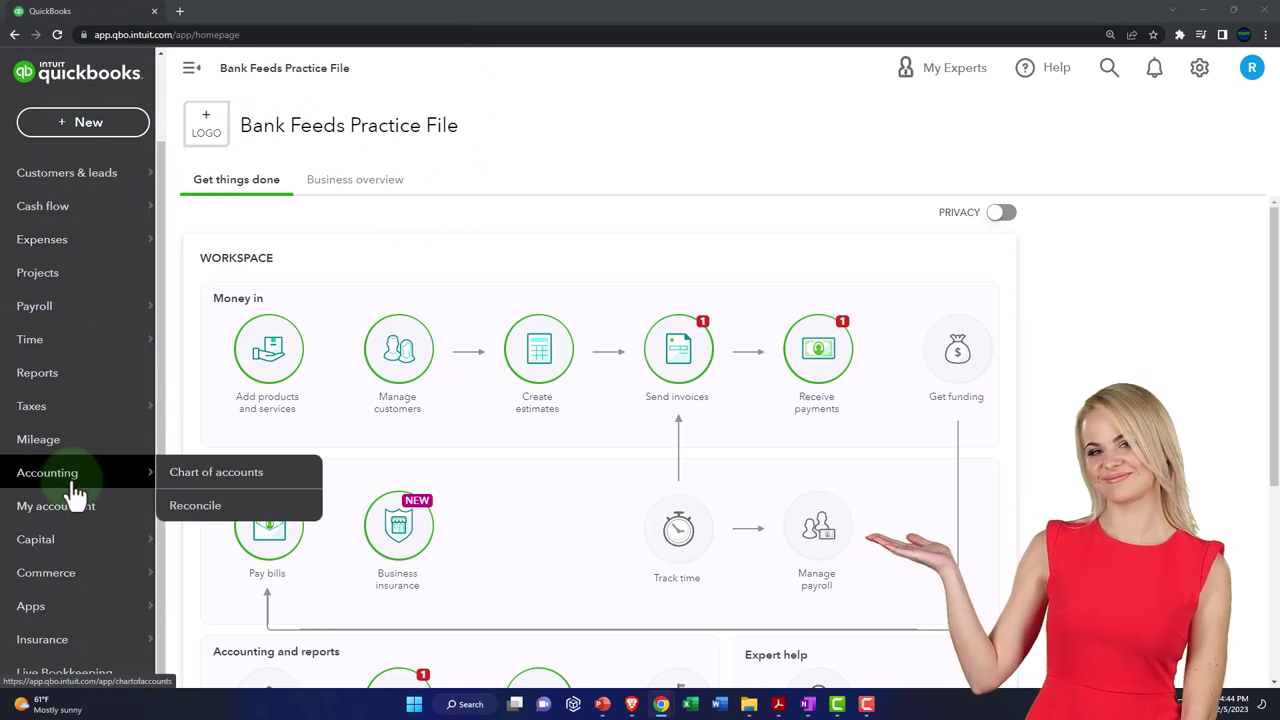
pyautogui.click(74, 486)
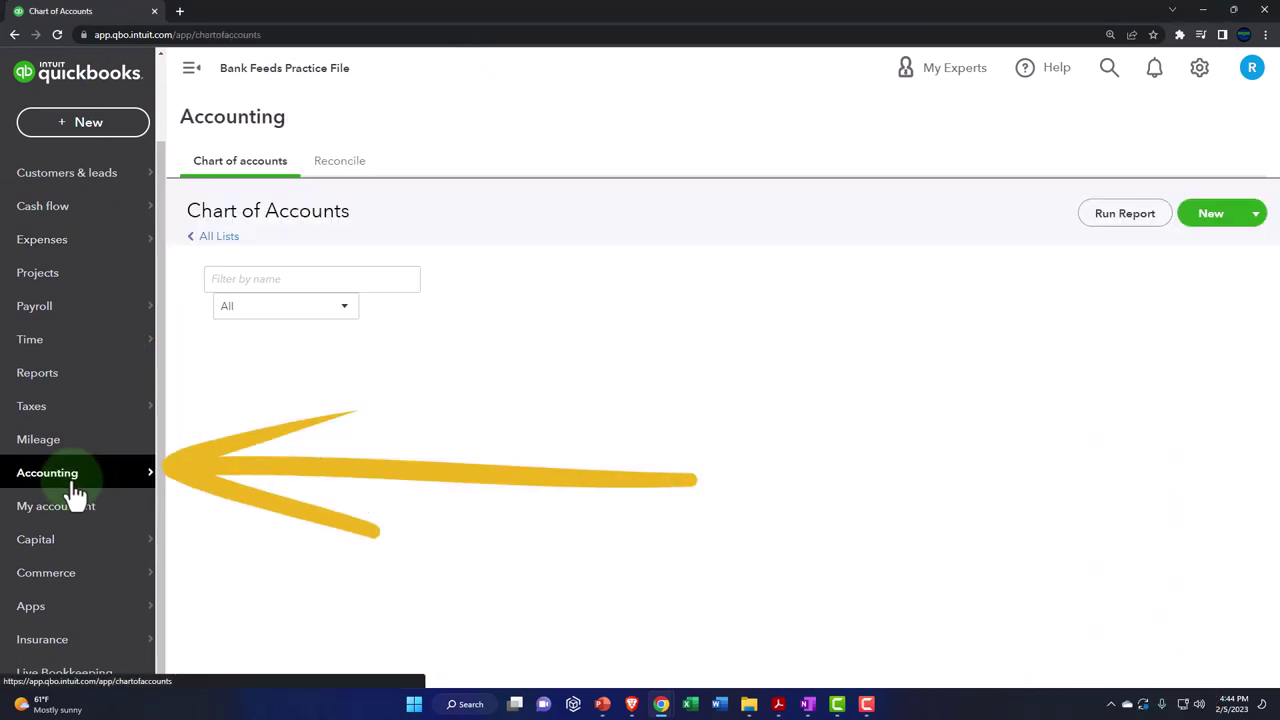
pyautogui.click(188, 70)
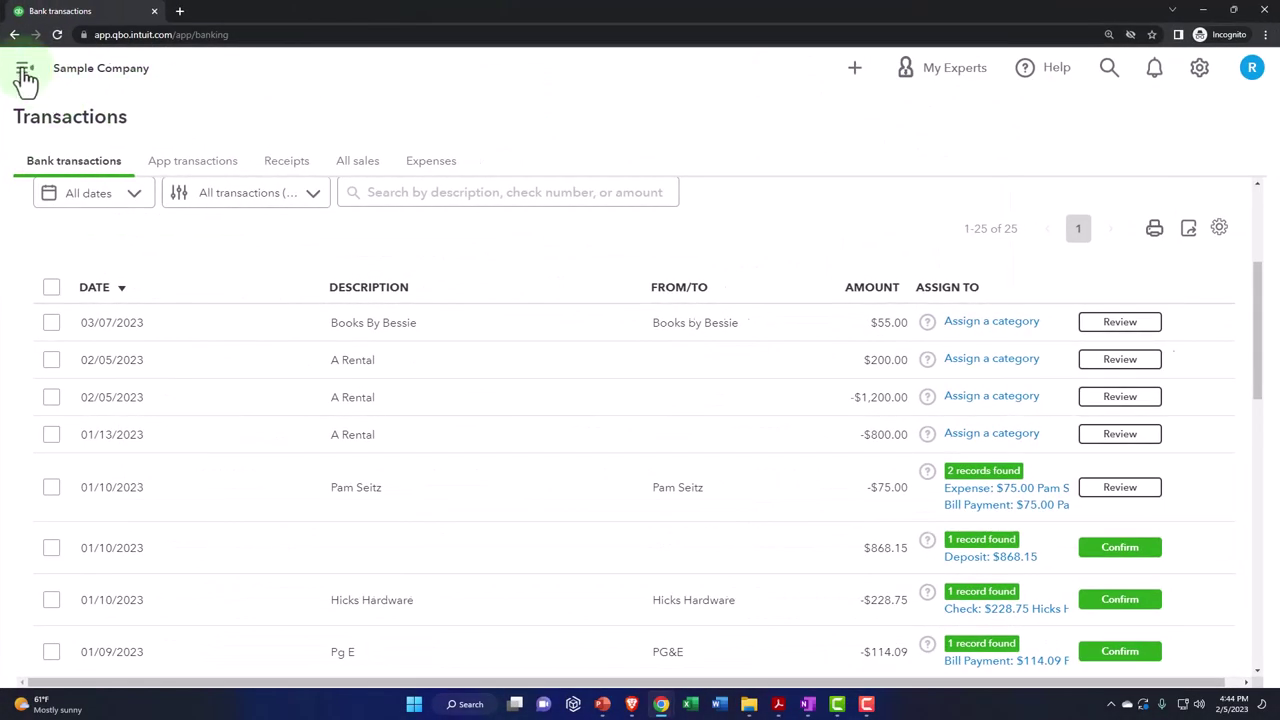
# Show the Sample Company's navigation menu and open its chart of accounts from the bookkeeping area.
pyautogui.click(24, 72)
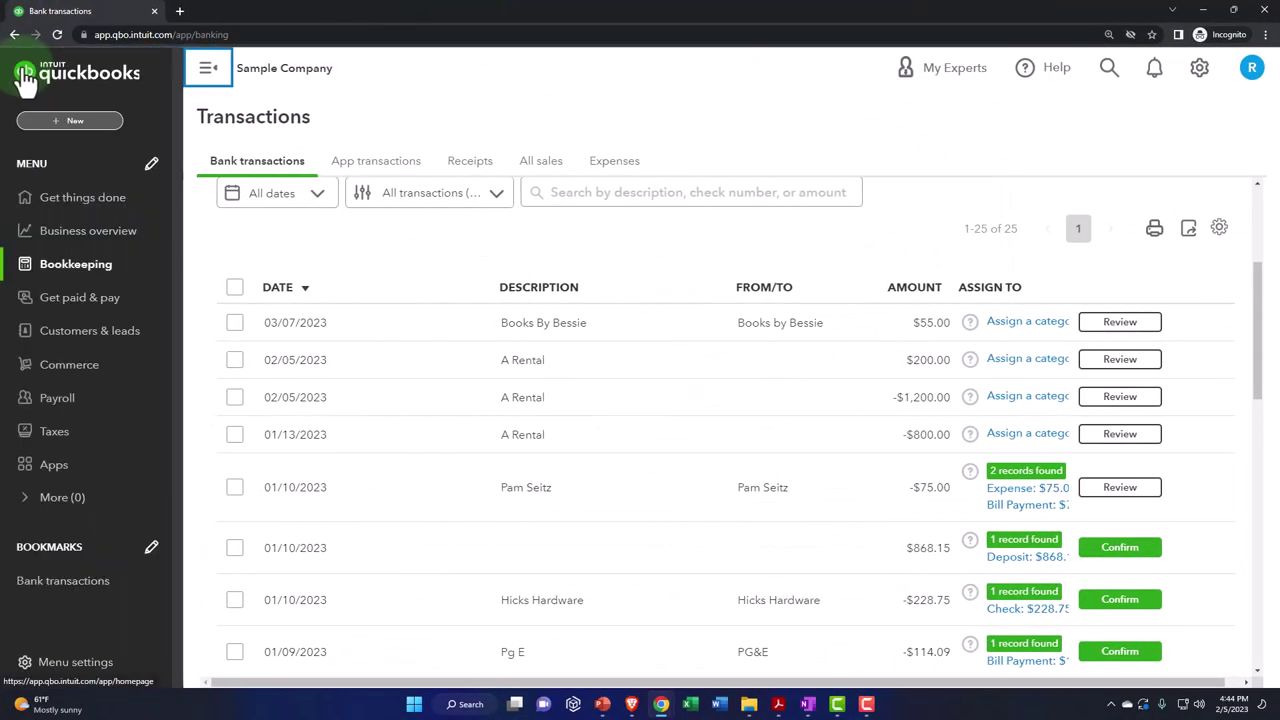
pyautogui.click(47, 275)
pyautogui.click(80, 240)
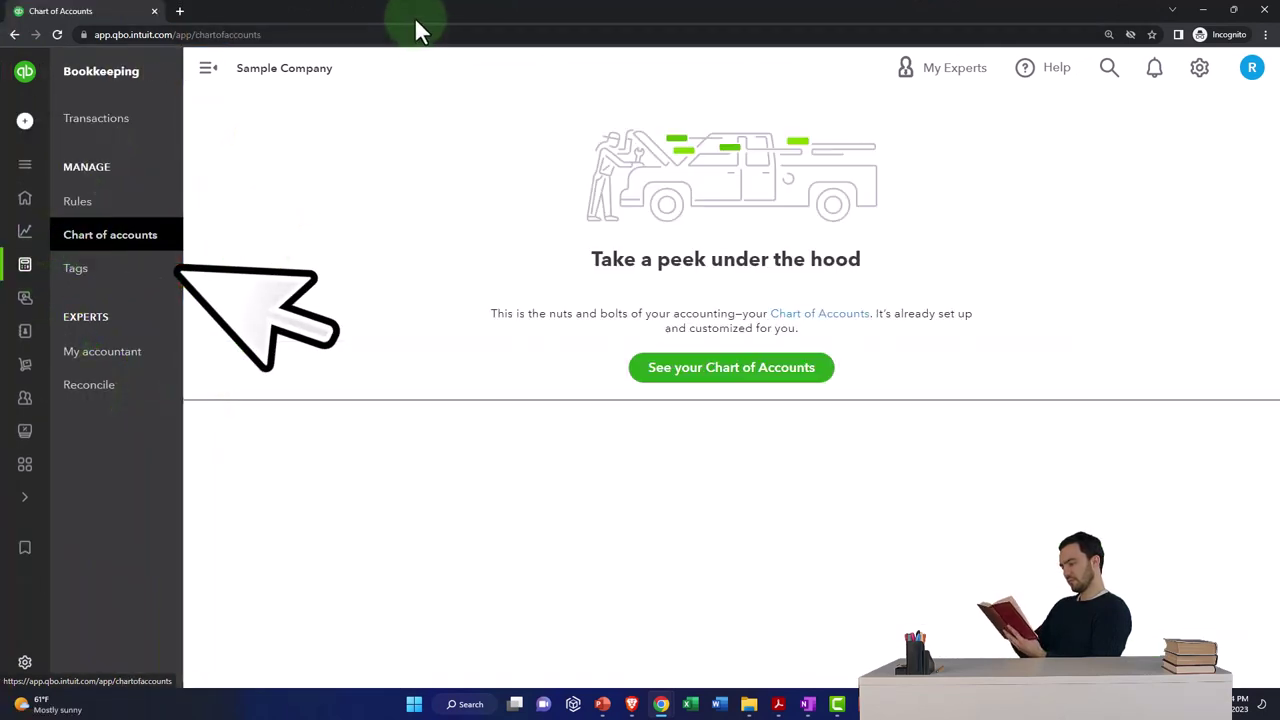
pyautogui.click(709, 369)
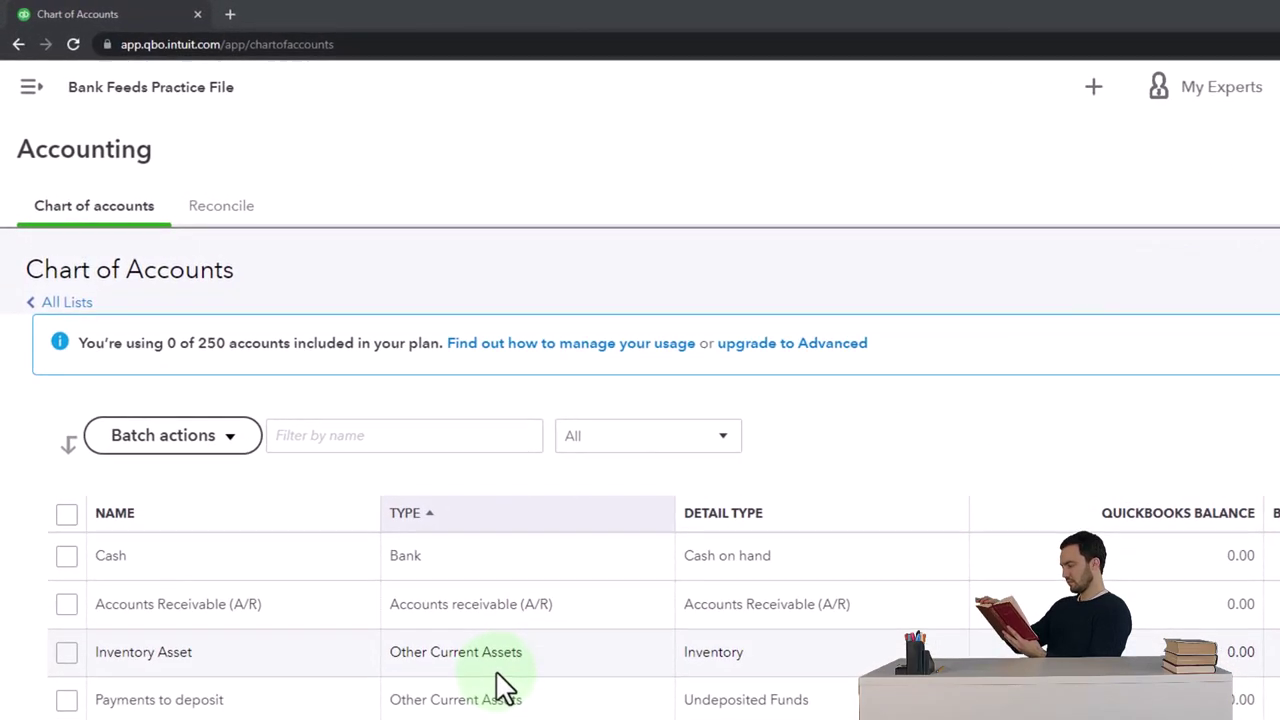
# Look at the Banks and Credit cards types for a new account in the Bank Feeds Practice File and close the form unsaved.
pyautogui.scroll(-1, 505, 688)
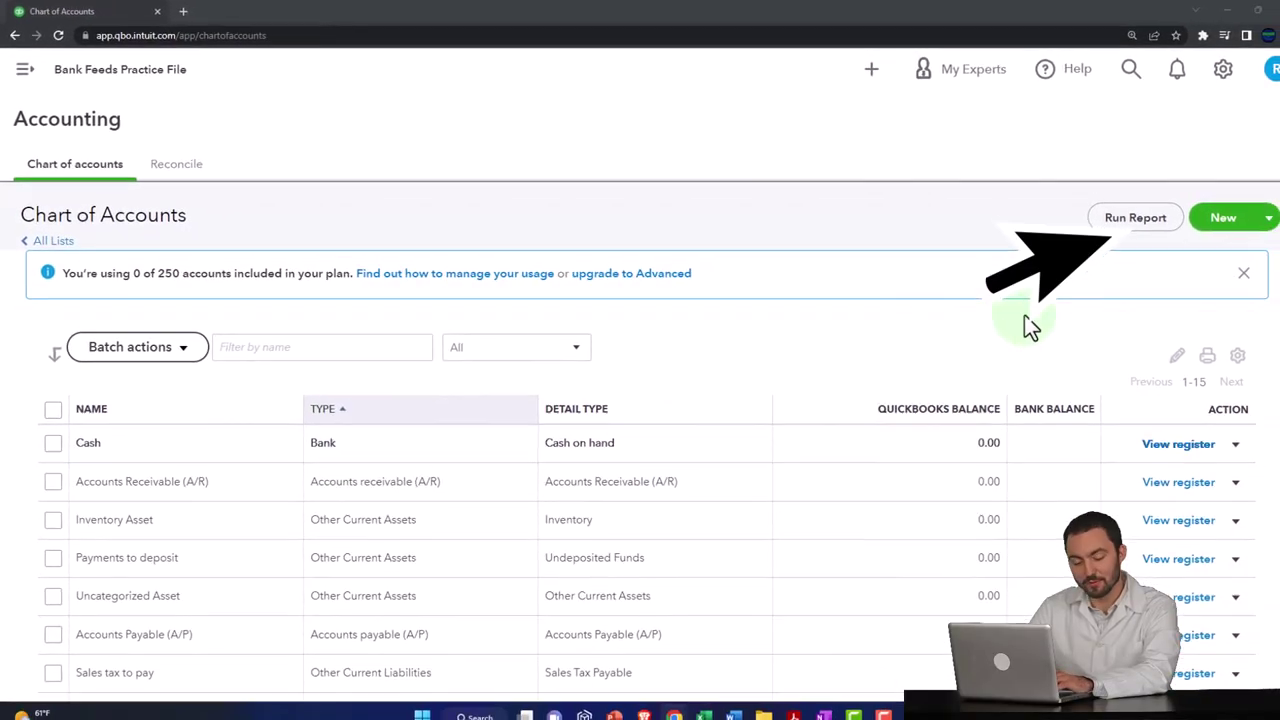
pyautogui.click(1223, 217)
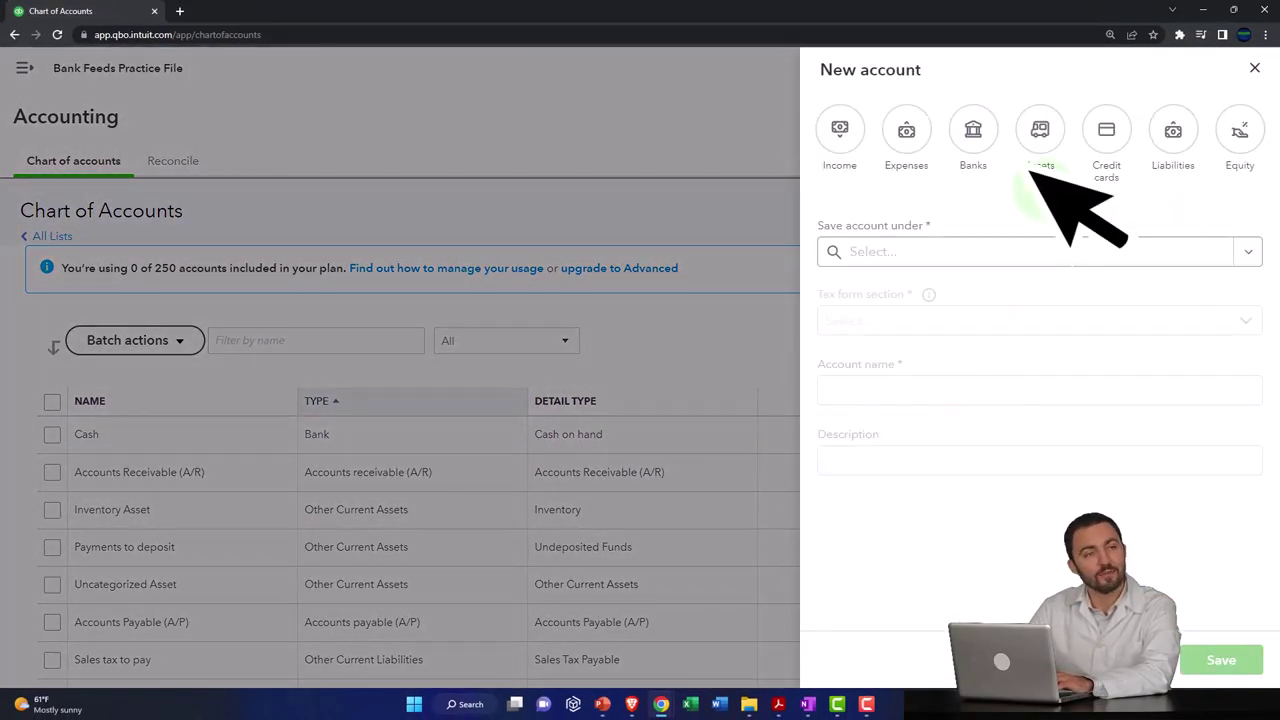
pyautogui.click(982, 162)
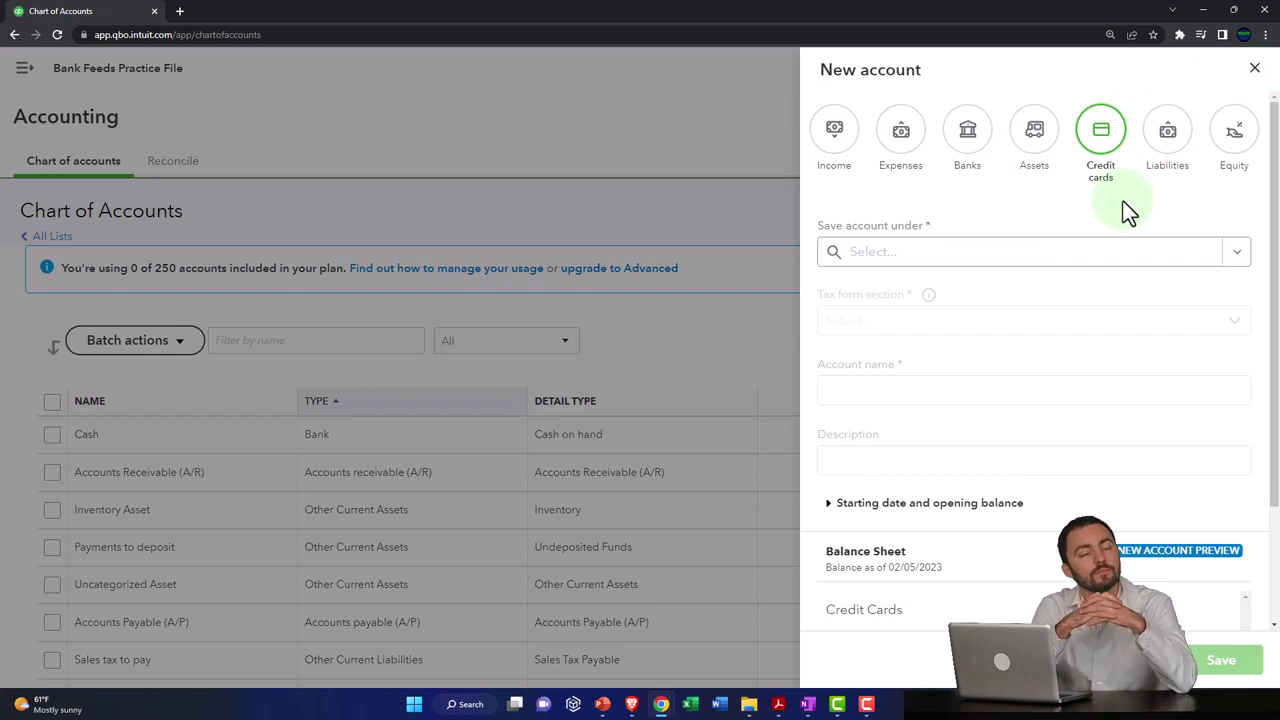
pyautogui.click(1253, 70)
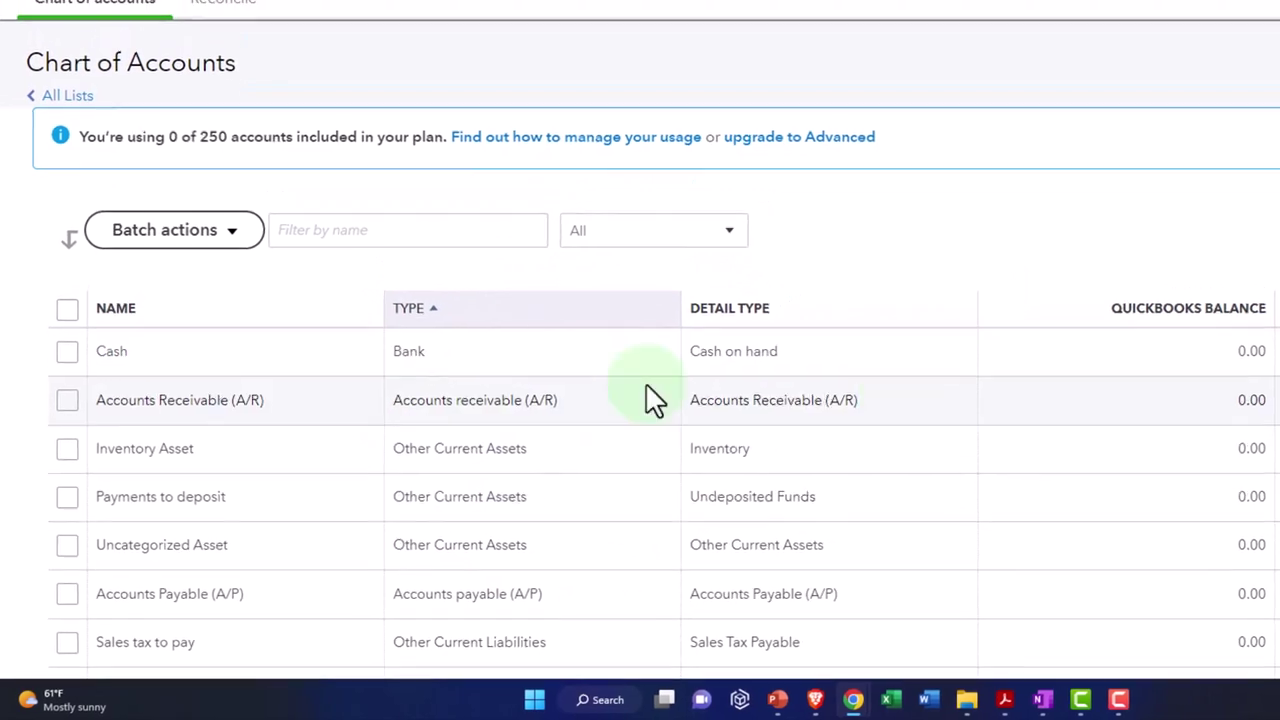
# View the available actions for the Cash account, including connecting a bank, and dismiss them.
pyautogui.click(1211, 437)
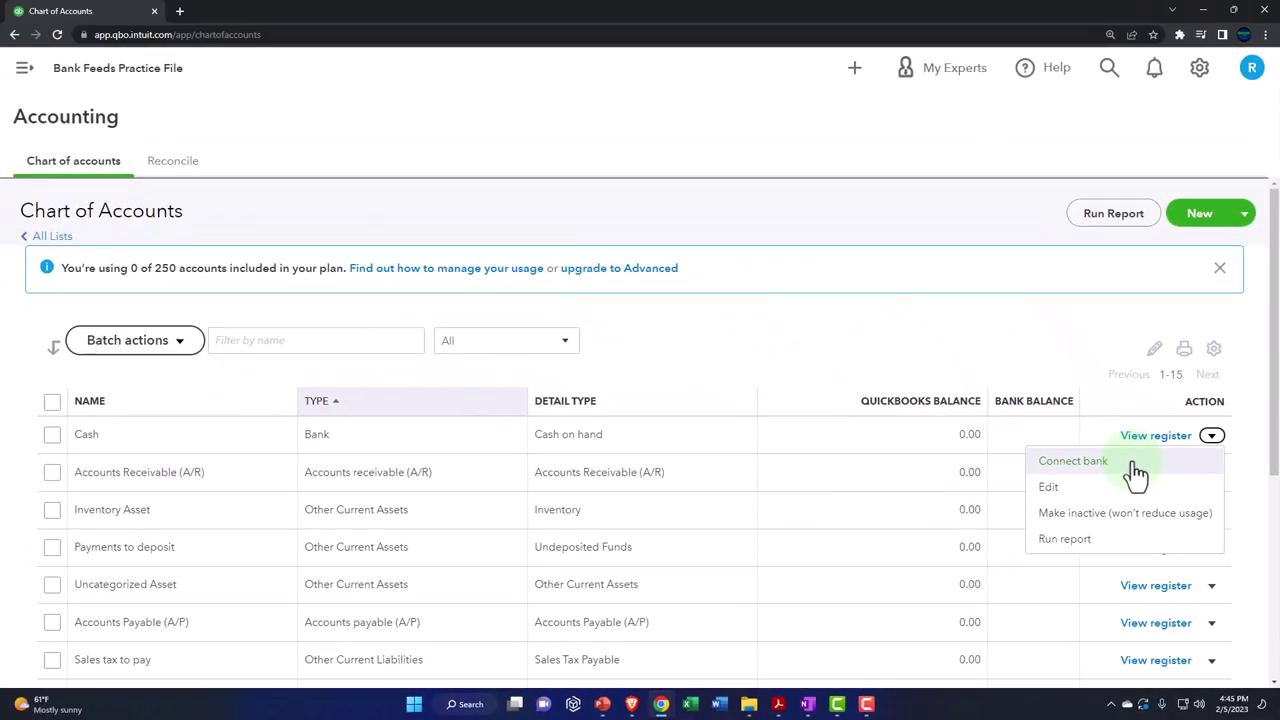
pyautogui.click(916, 332)
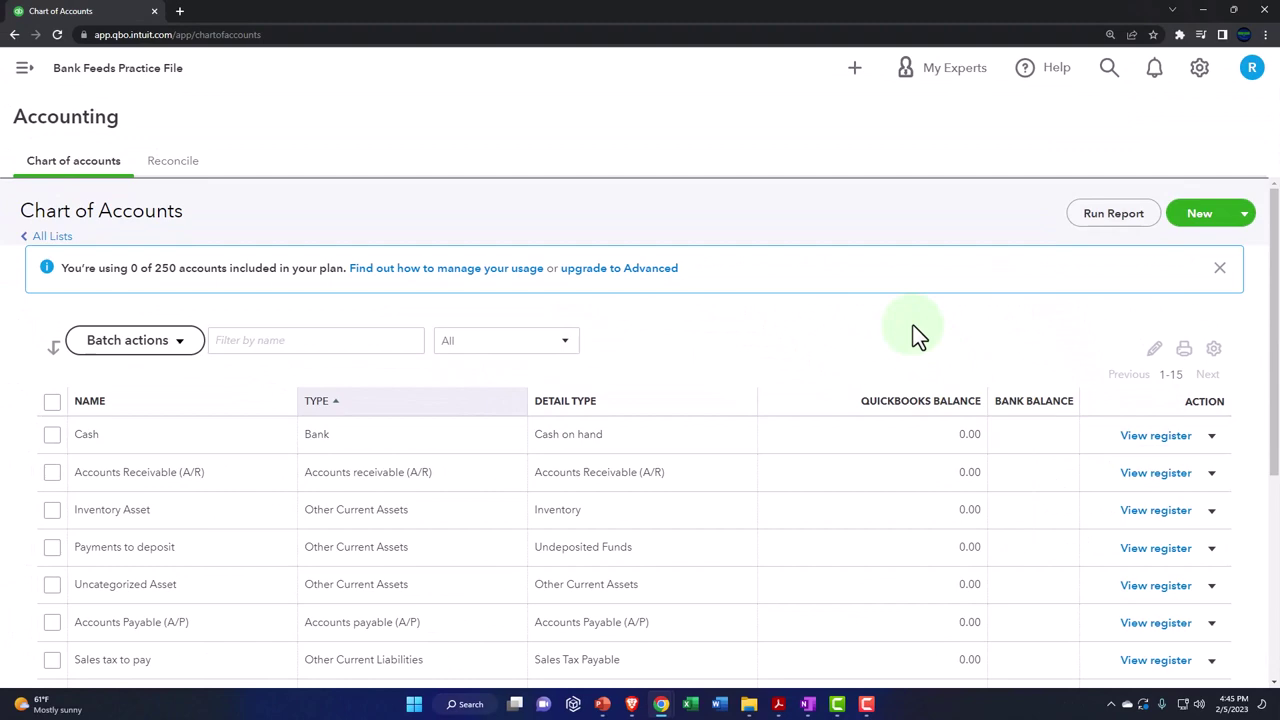
pyautogui.click(191, 444)
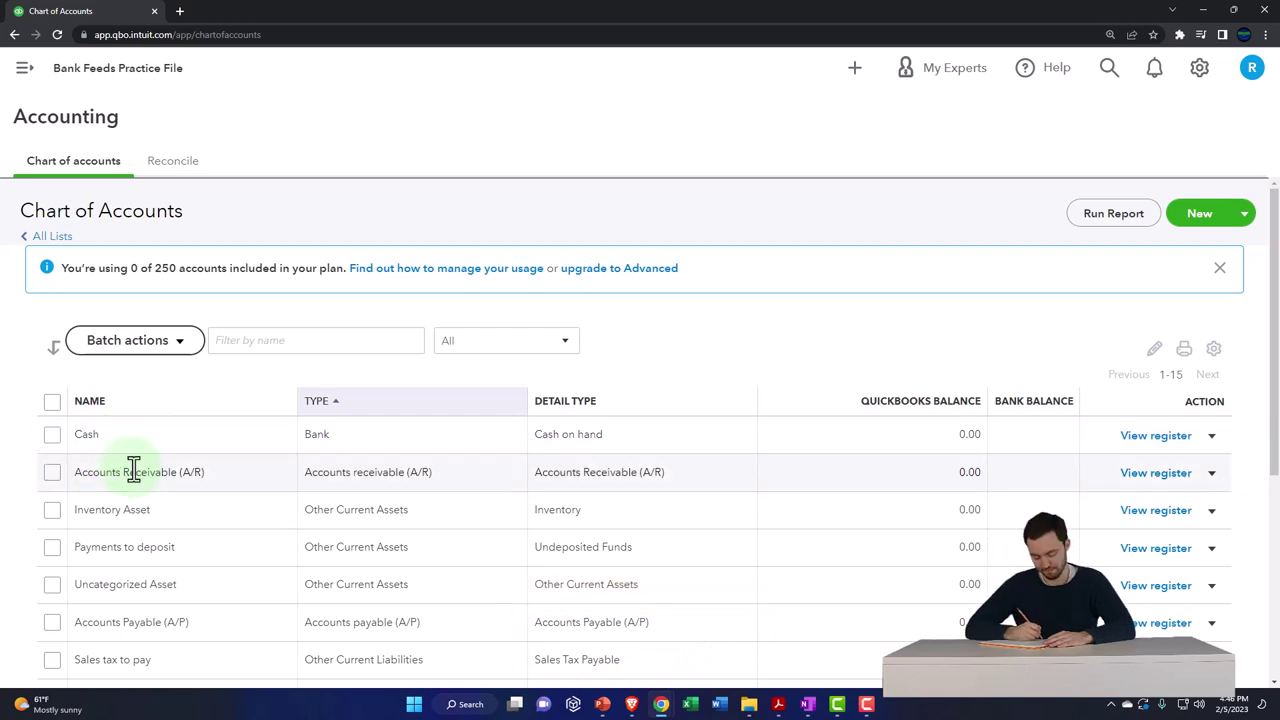
# Open the banking page of the Bank Feeds Practice File and the bank transactions page of the Sample Company.
pyautogui.click(25, 72)
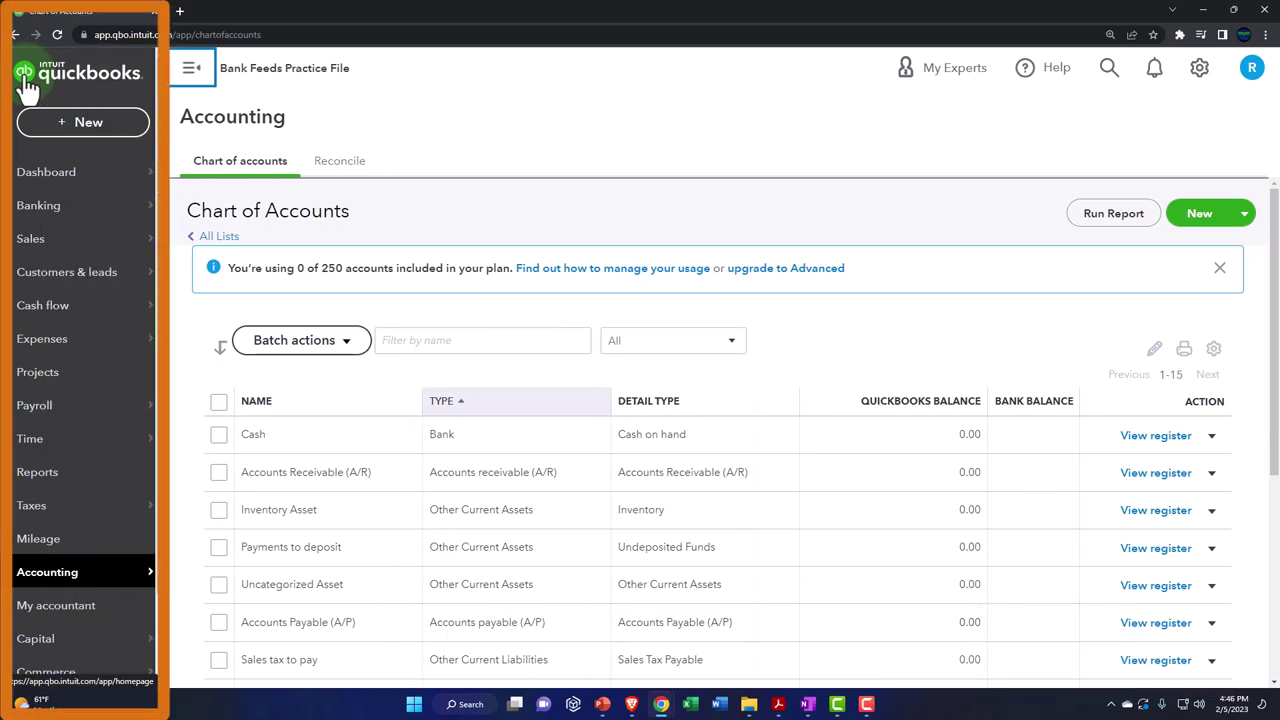
pyautogui.click(36, 208)
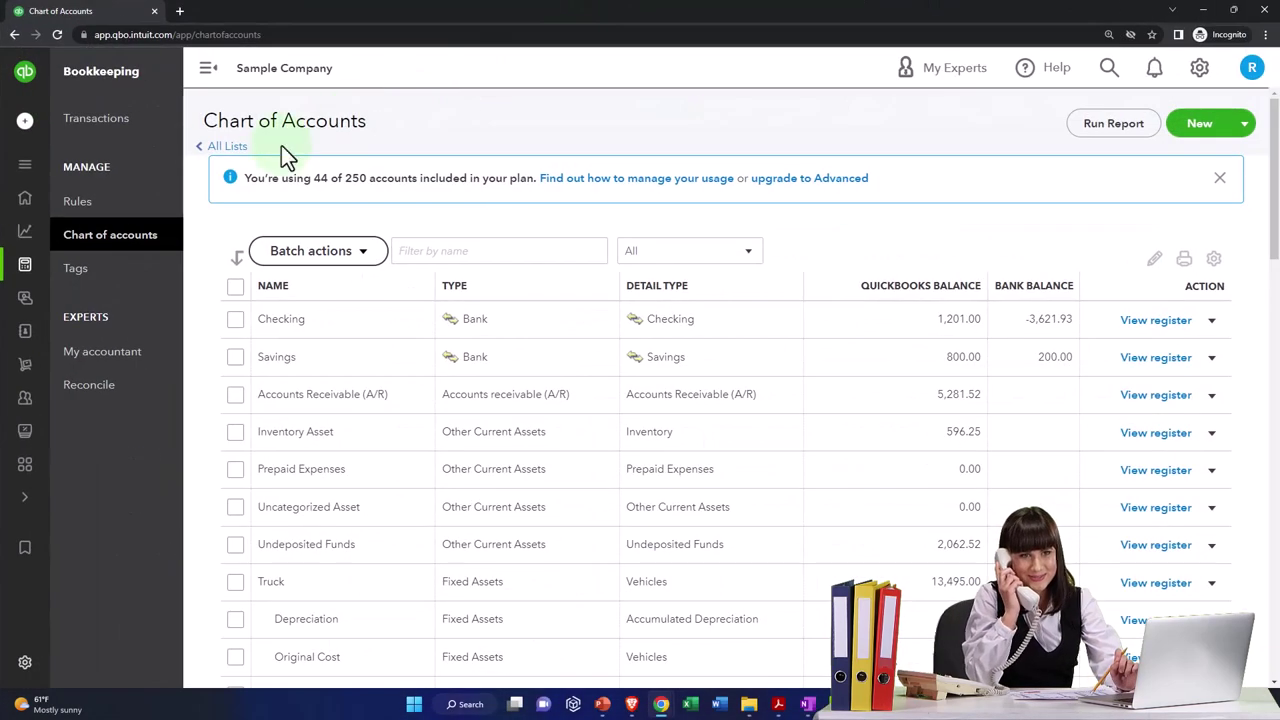
pyautogui.moveTo(8, 200)
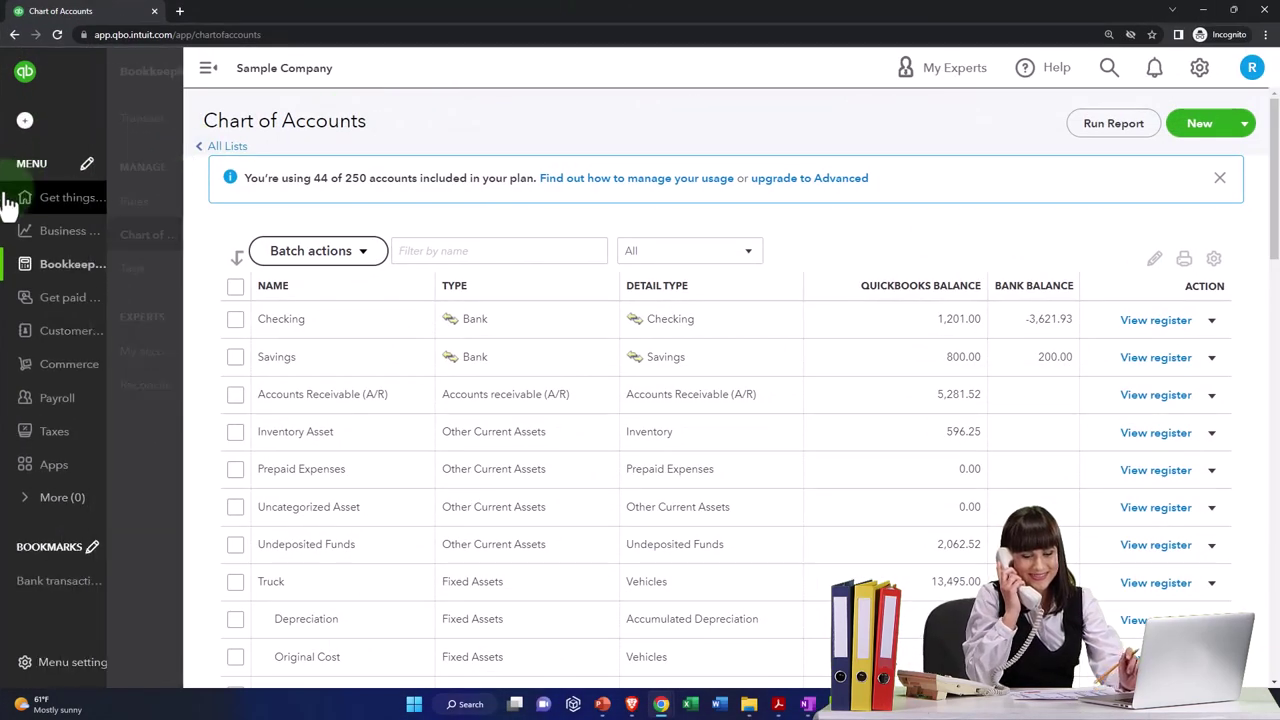
pyautogui.click(25, 278)
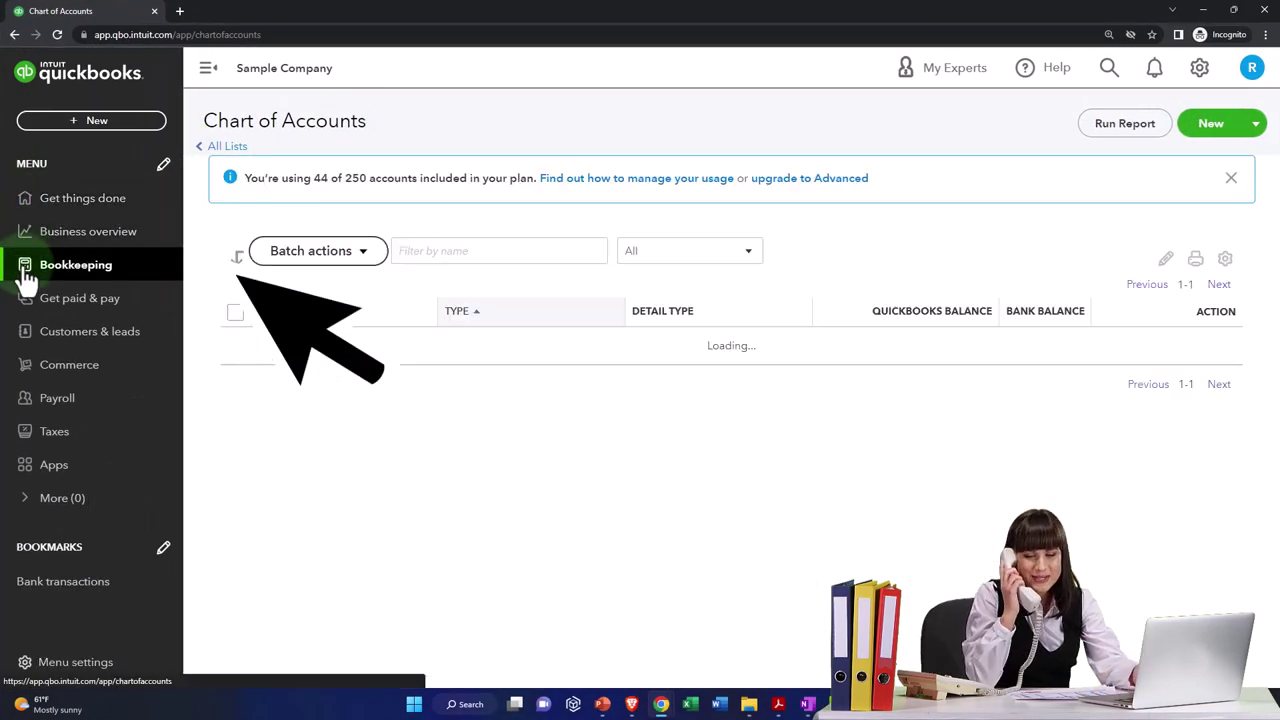
pyautogui.moveTo(40, 280)
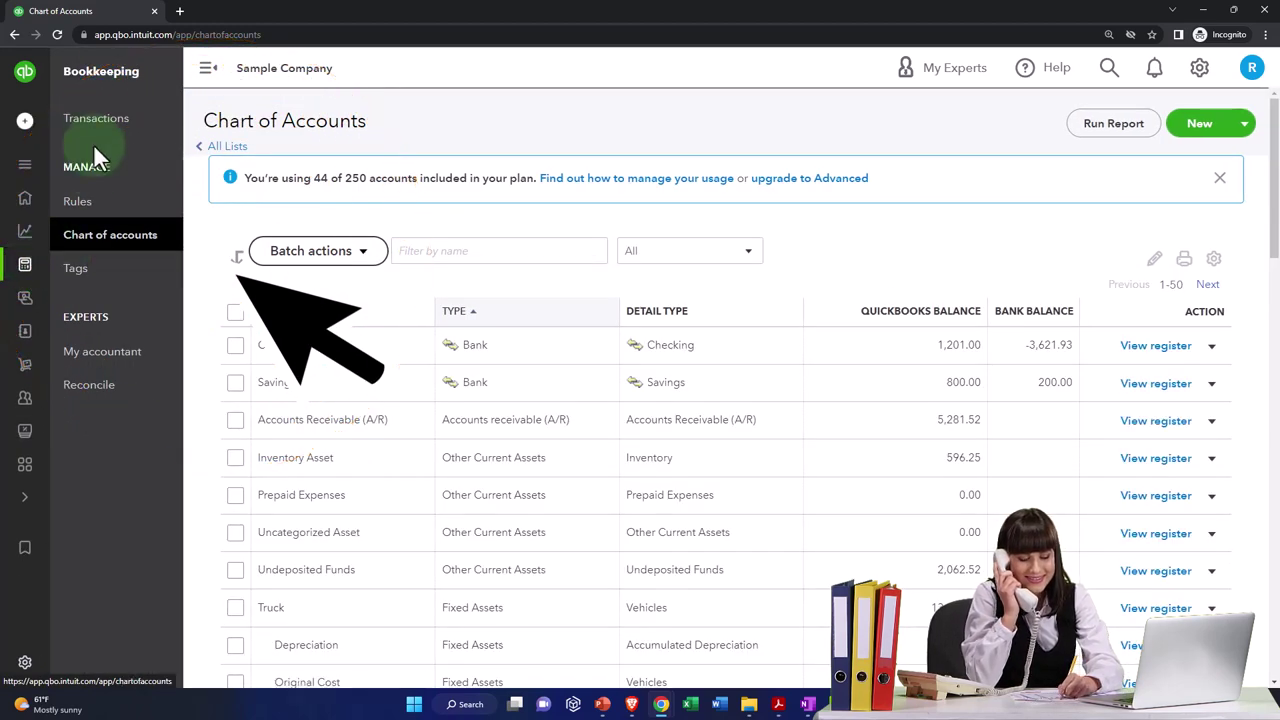
pyautogui.click(97, 124)
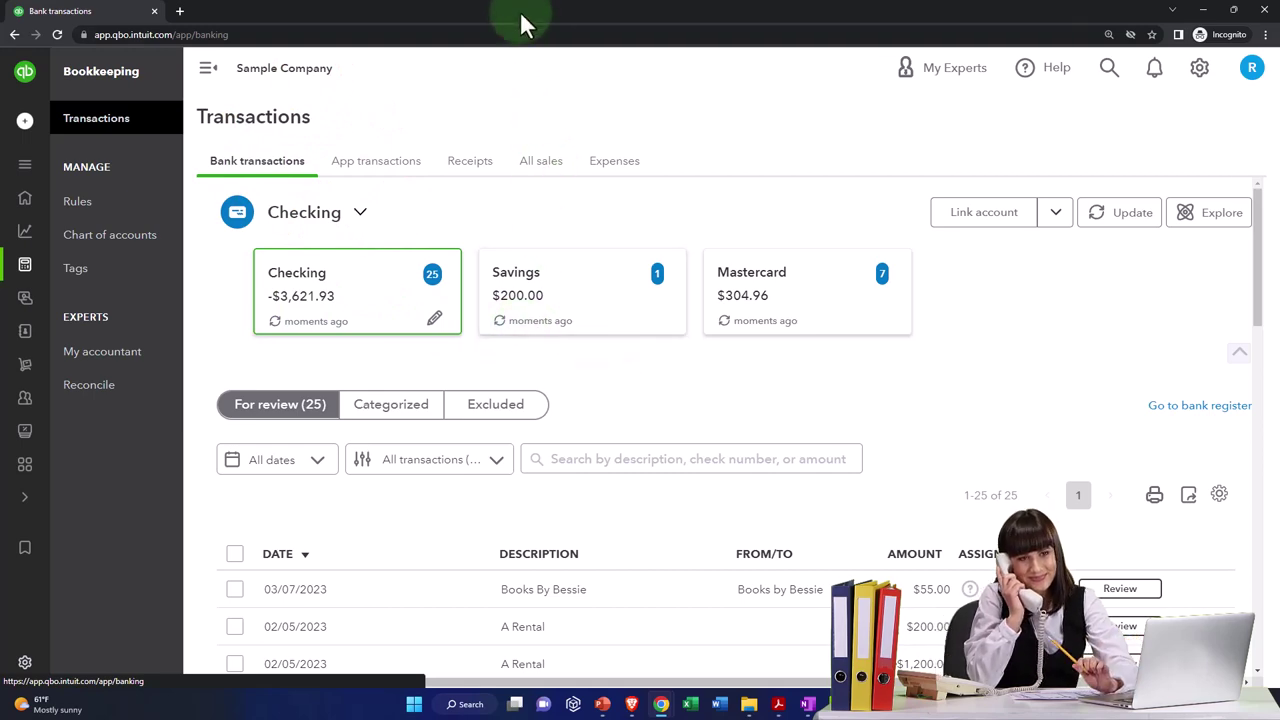
# Hide the navigation menu in both company files and look through the Sample Company's checking transactions awaiting review.
pyautogui.moveTo(521, 14); pyautogui.dragTo(1279, 130)
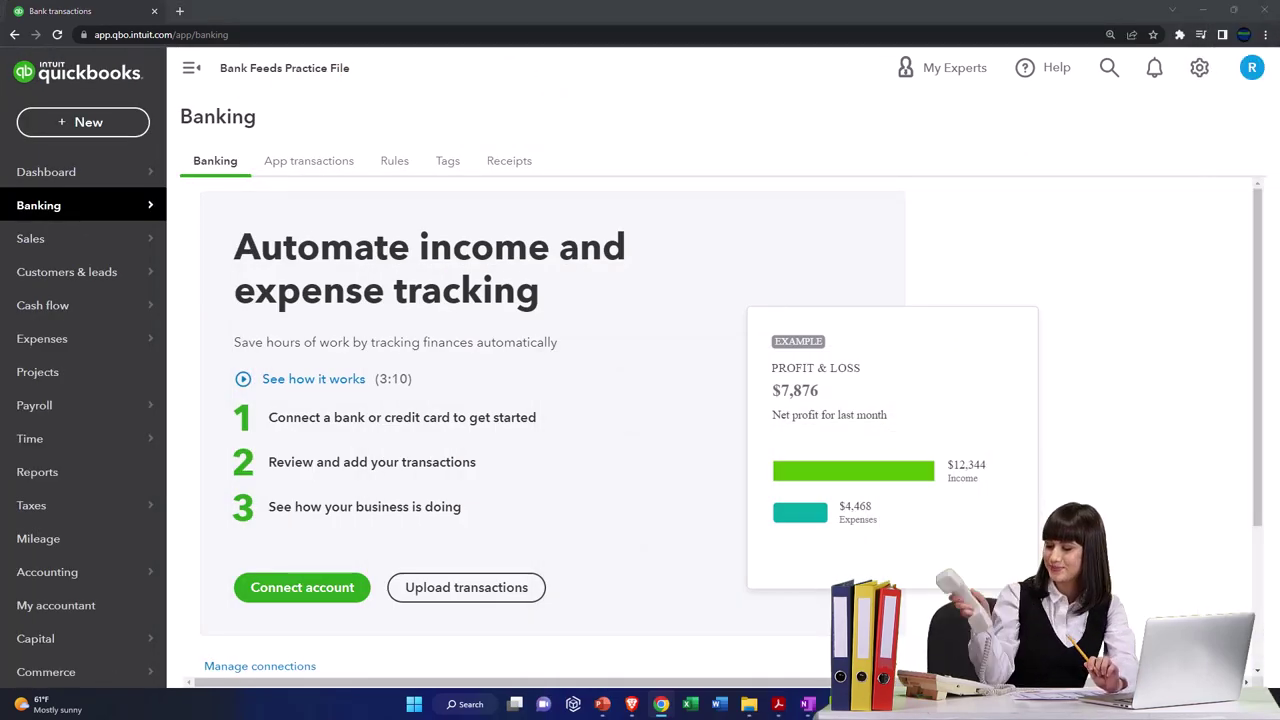
pyautogui.click(192, 72)
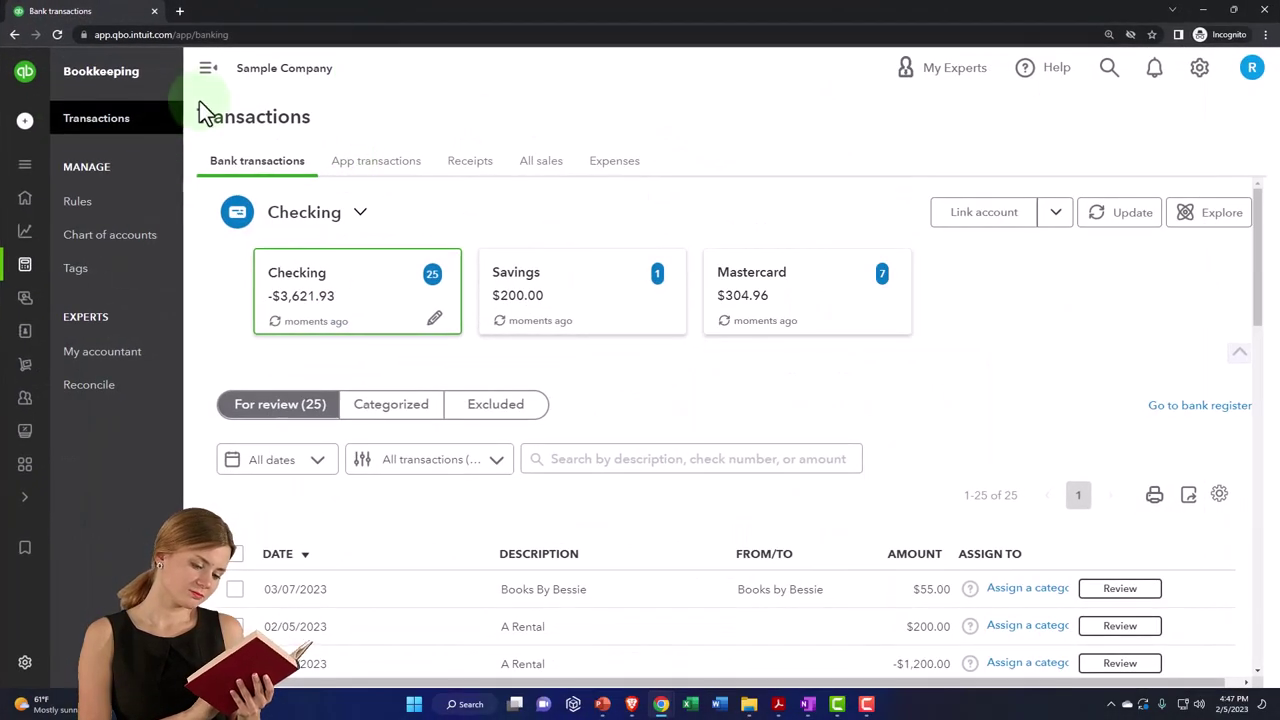
pyautogui.click(205, 67)
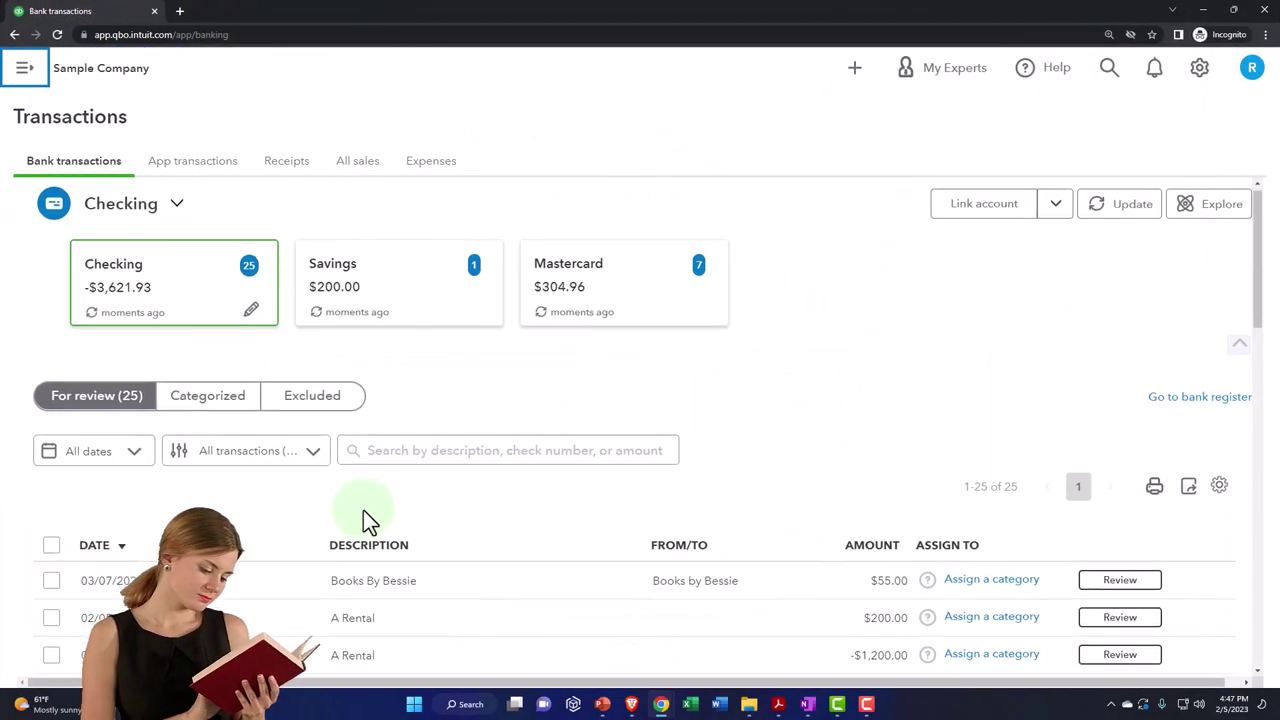
pyautogui.scroll(-5, 365, 520)
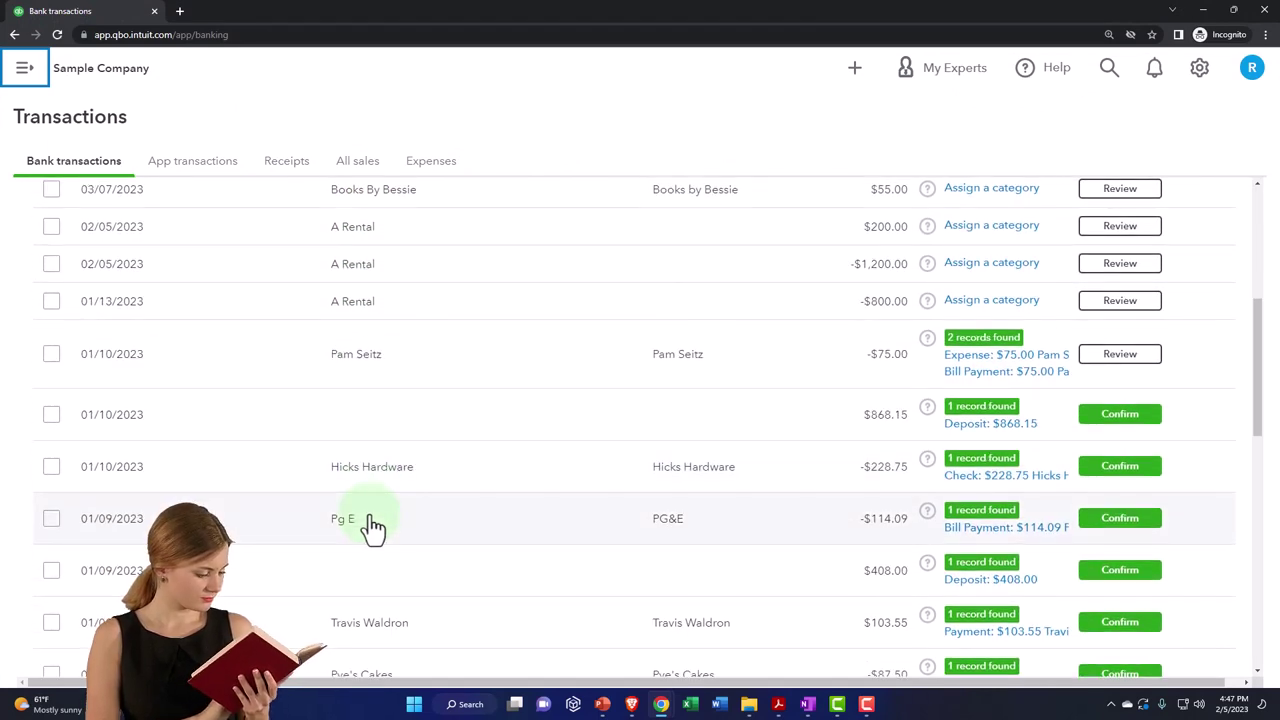
pyautogui.scroll(-1, 372, 528)
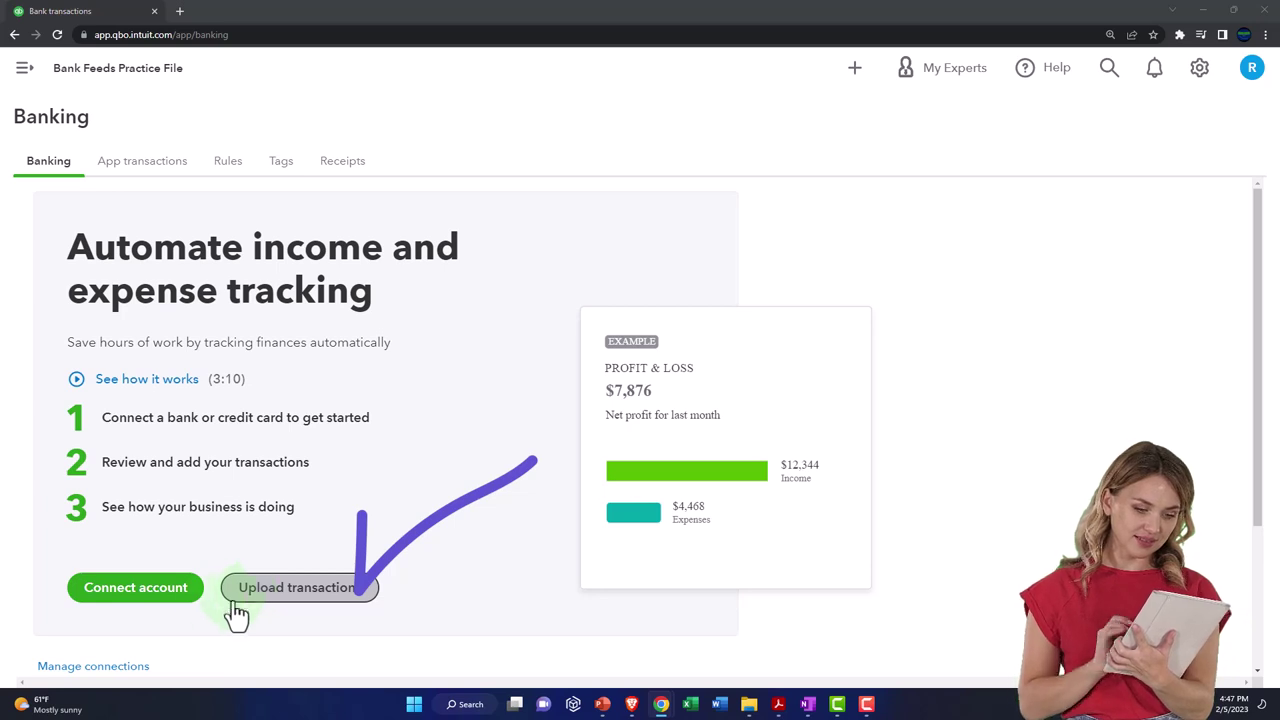
# Start connecting an account in the Bank Feeds Practice File and browse the expanded list of suggested banks.
pyautogui.scroll(-1, 165, 605)
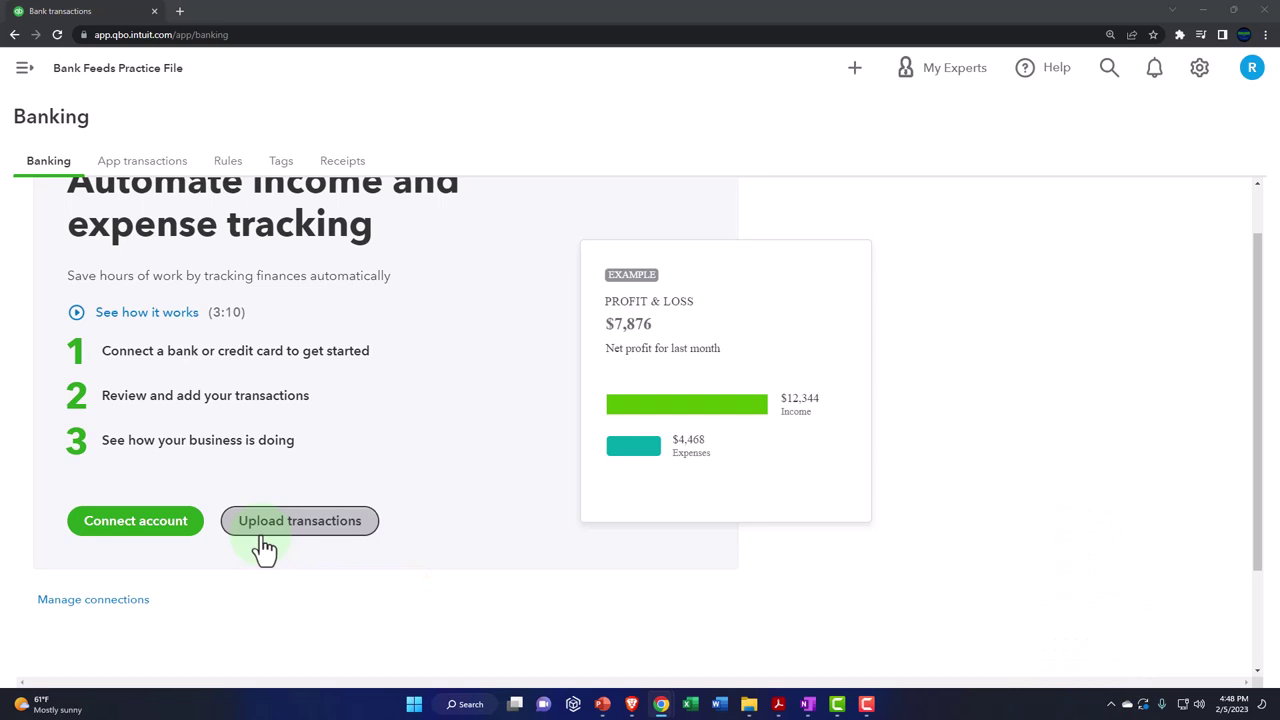
pyautogui.click(175, 540)
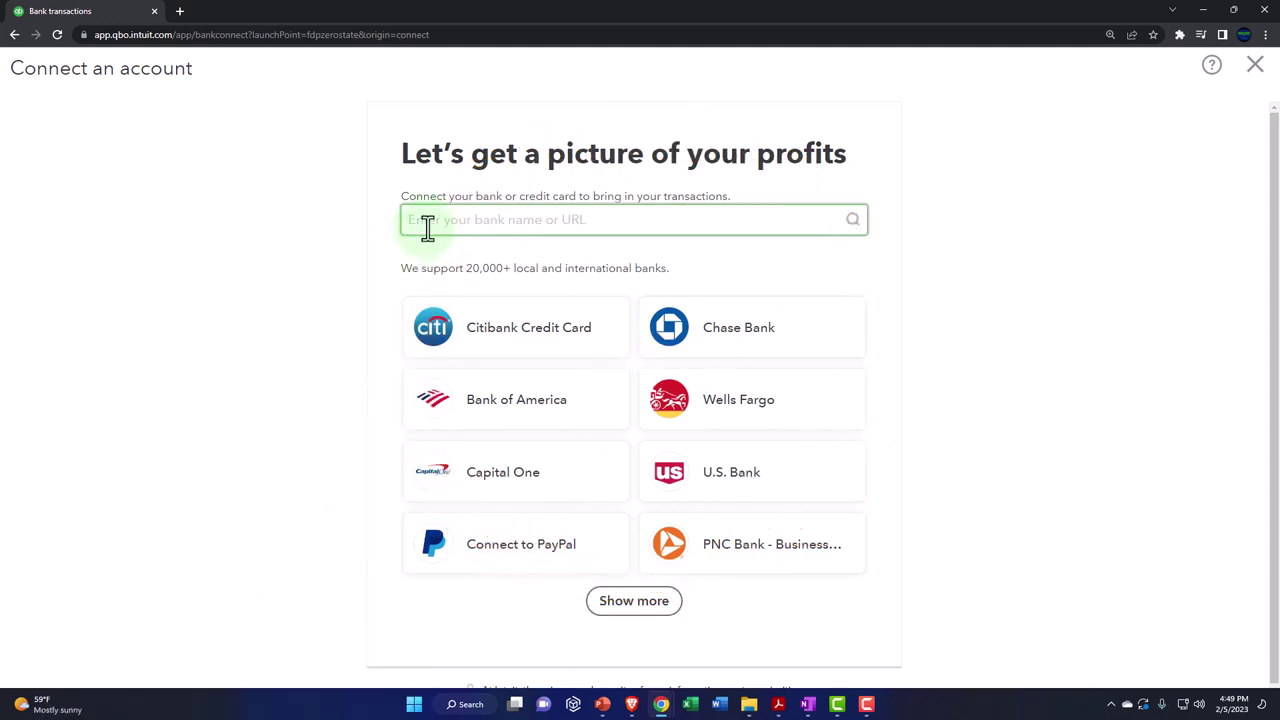
pyautogui.click(618, 604)
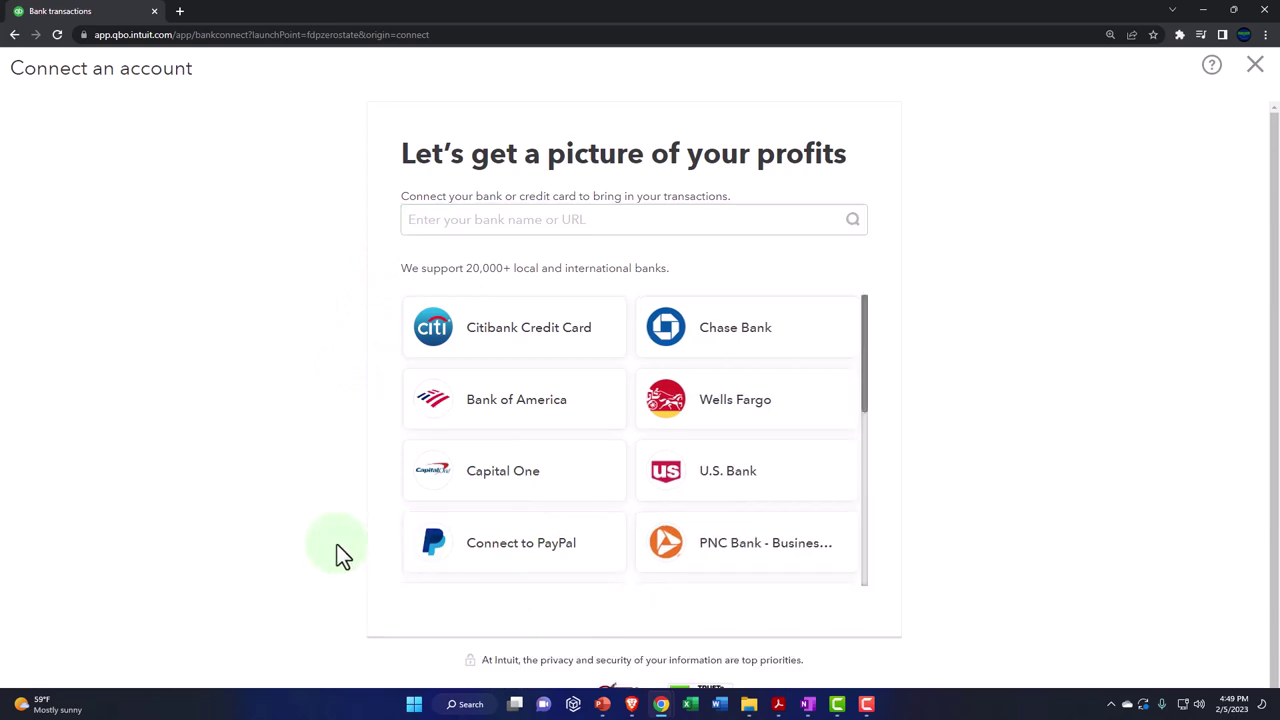
pyautogui.scroll(-2, 518, 487)
pyautogui.scroll(-3, 518, 487)
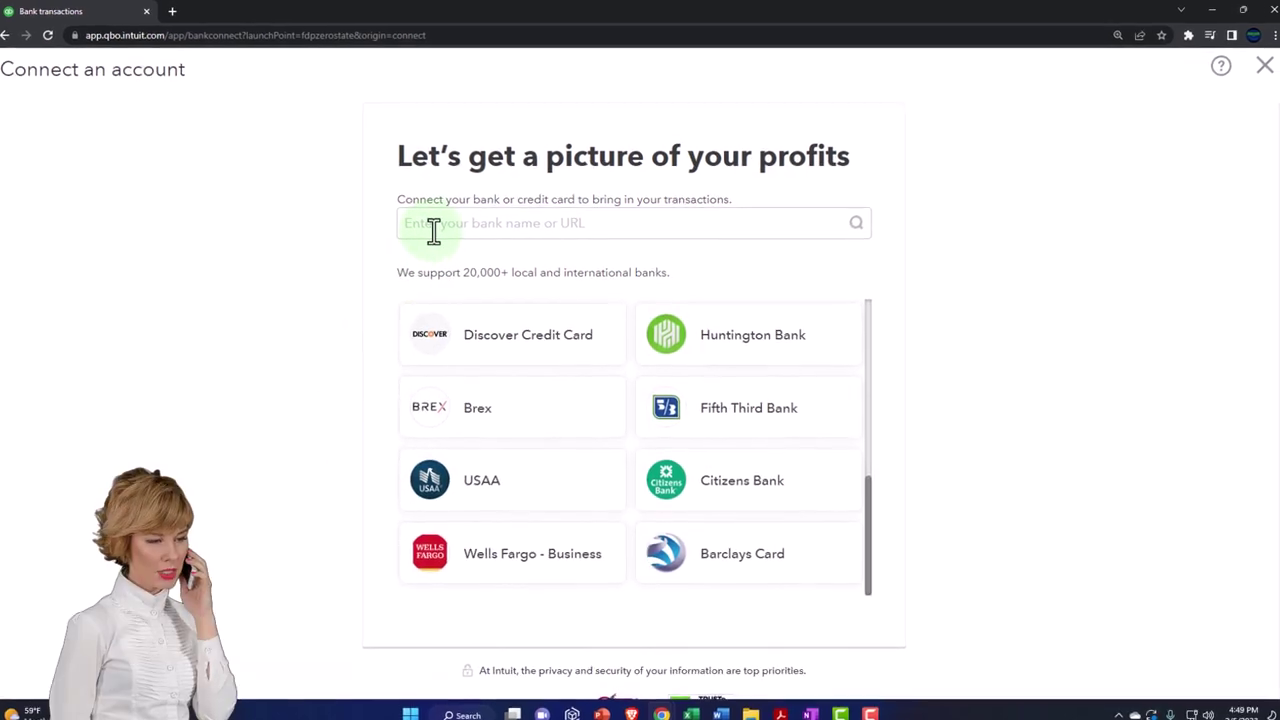
# Search the supported banks for "chas" and select Chase Bank as the bank to connect.
pyautogui.click(433, 224)
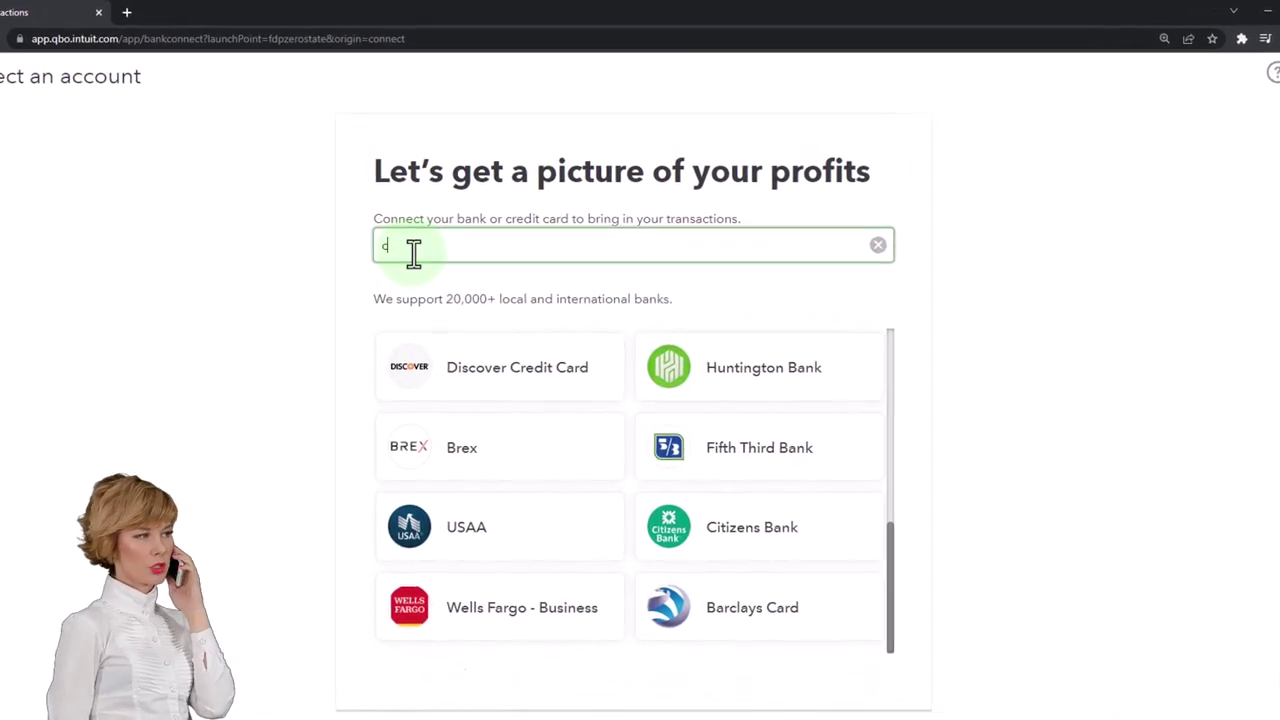
pyautogui.write('chas')
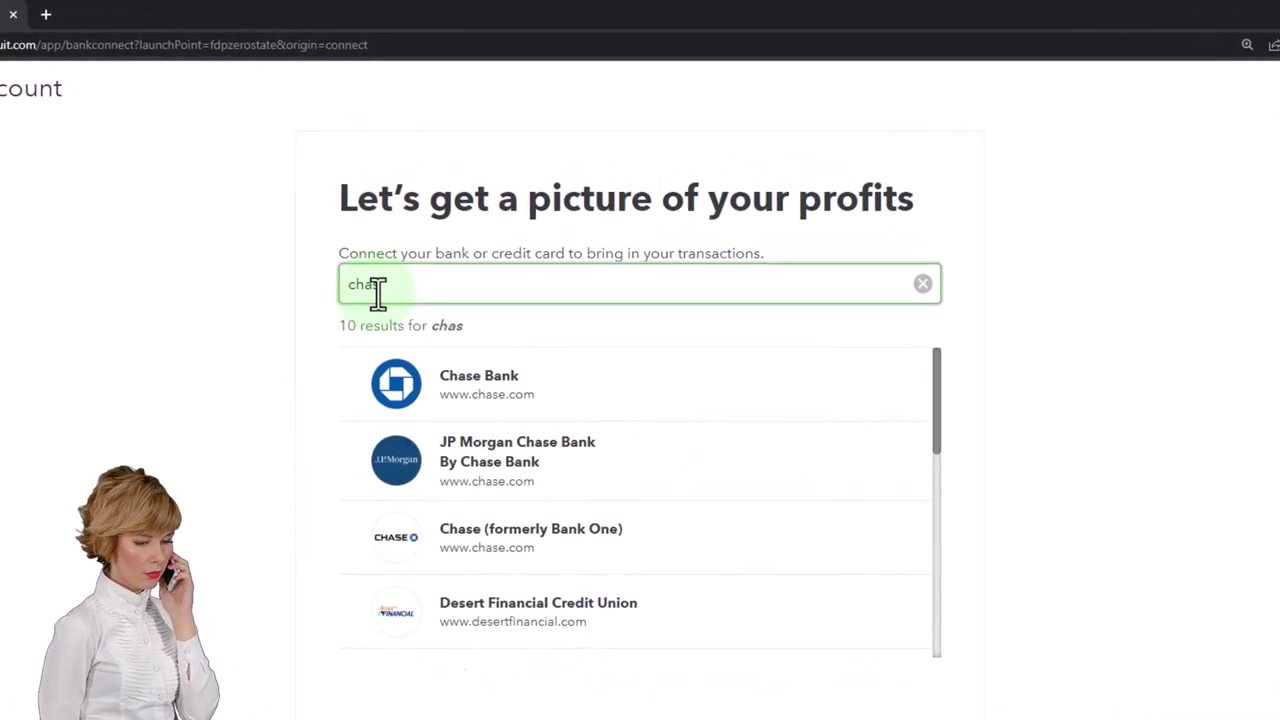
pyautogui.click(428, 388)
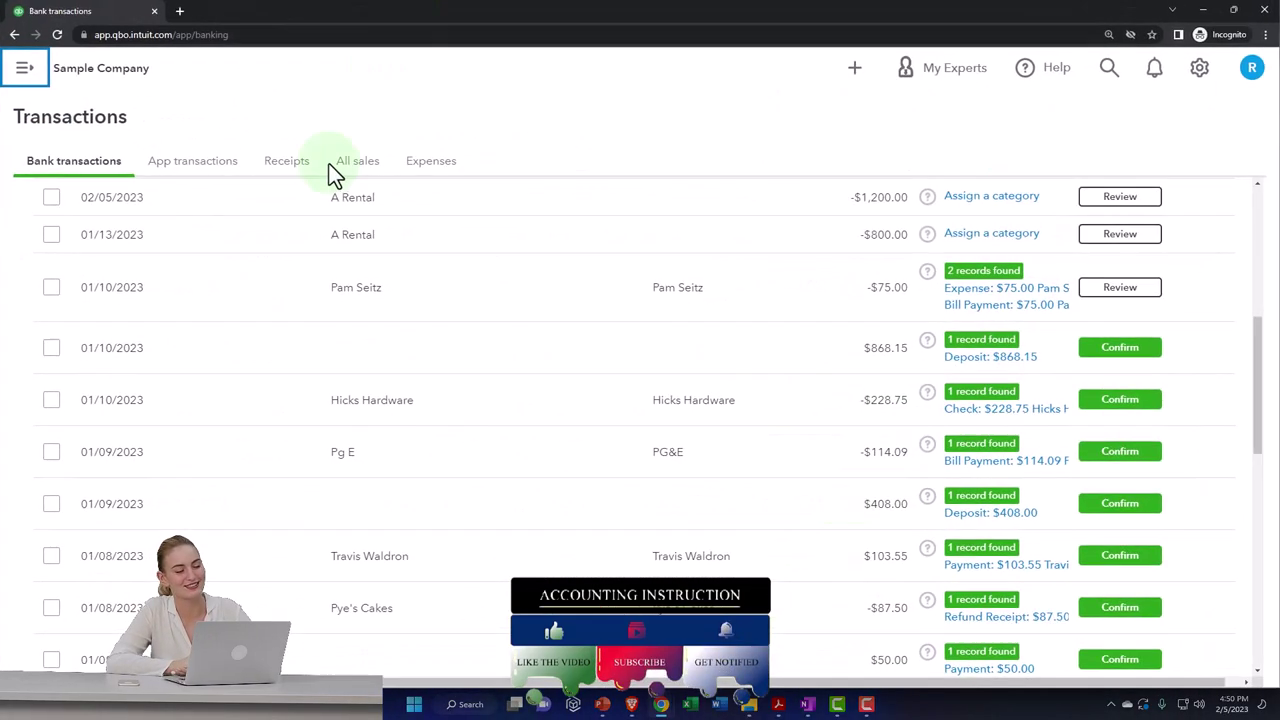
# Minimize the browser windows to view the Checking1 files on the desktop, and return to the Sample Company's bank transactions.
pyautogui.click(272, 319)
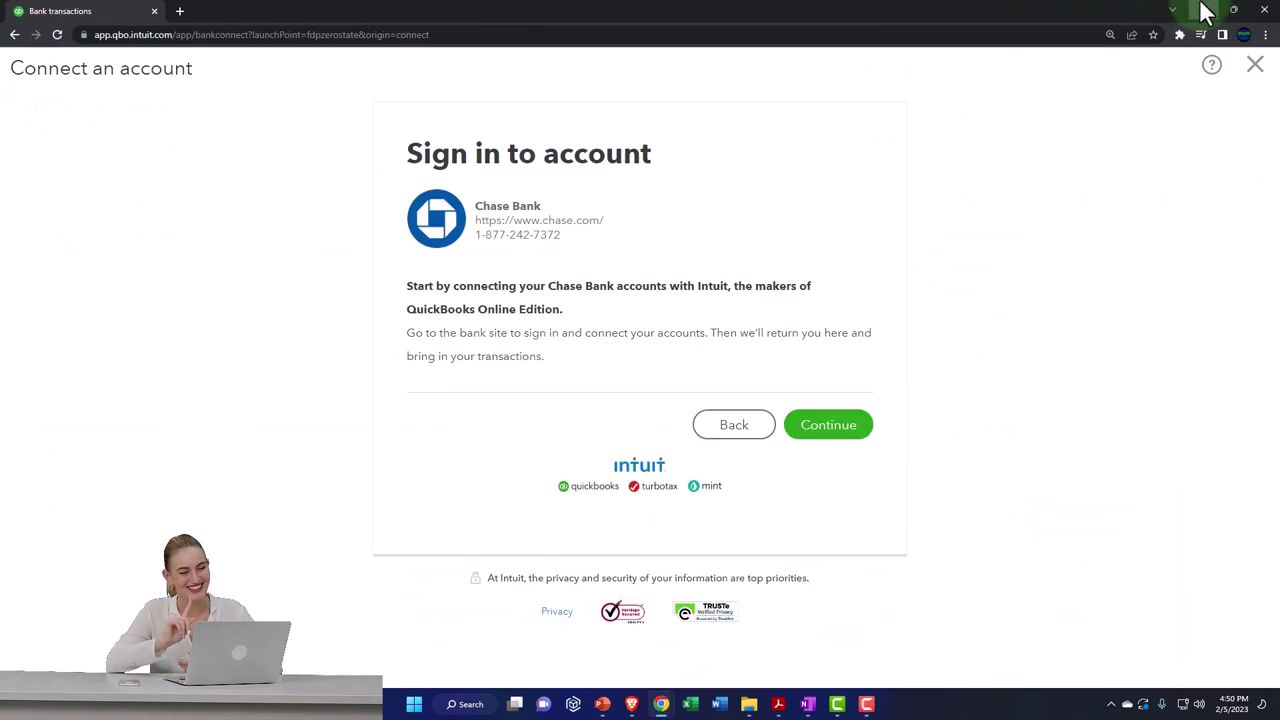
pyautogui.click(1203, 10)
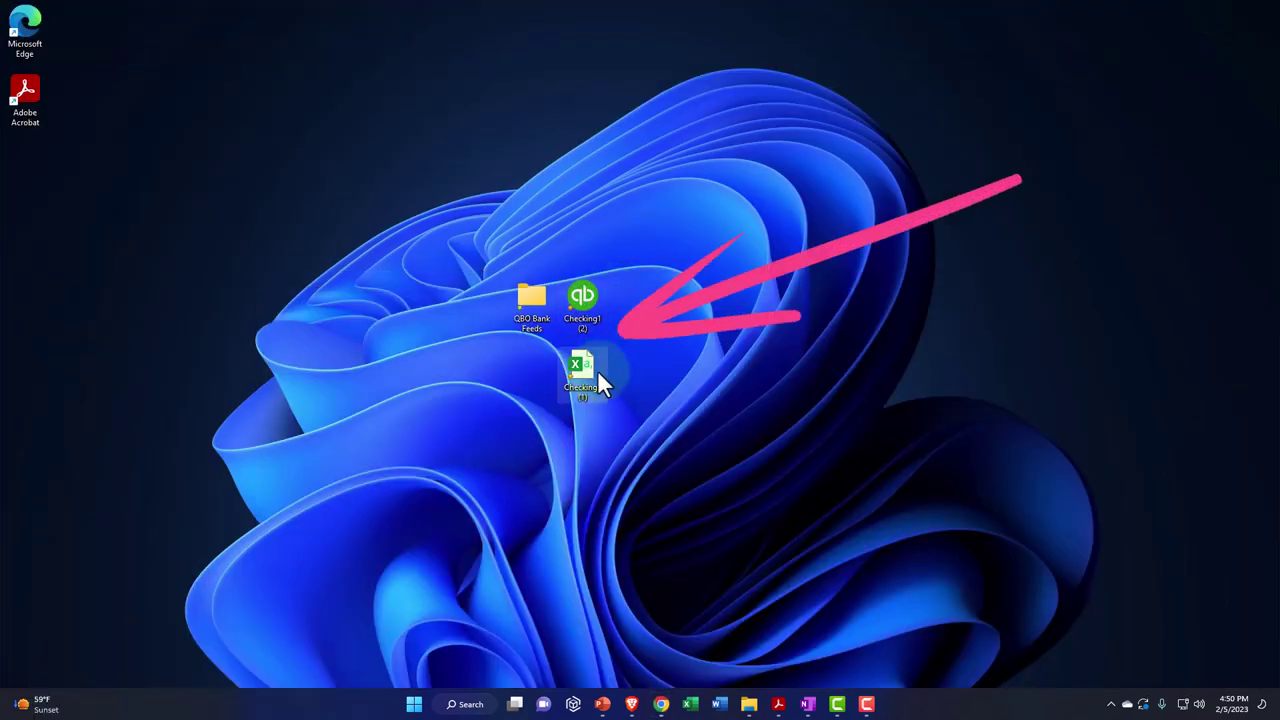
pyautogui.moveTo(661, 704)
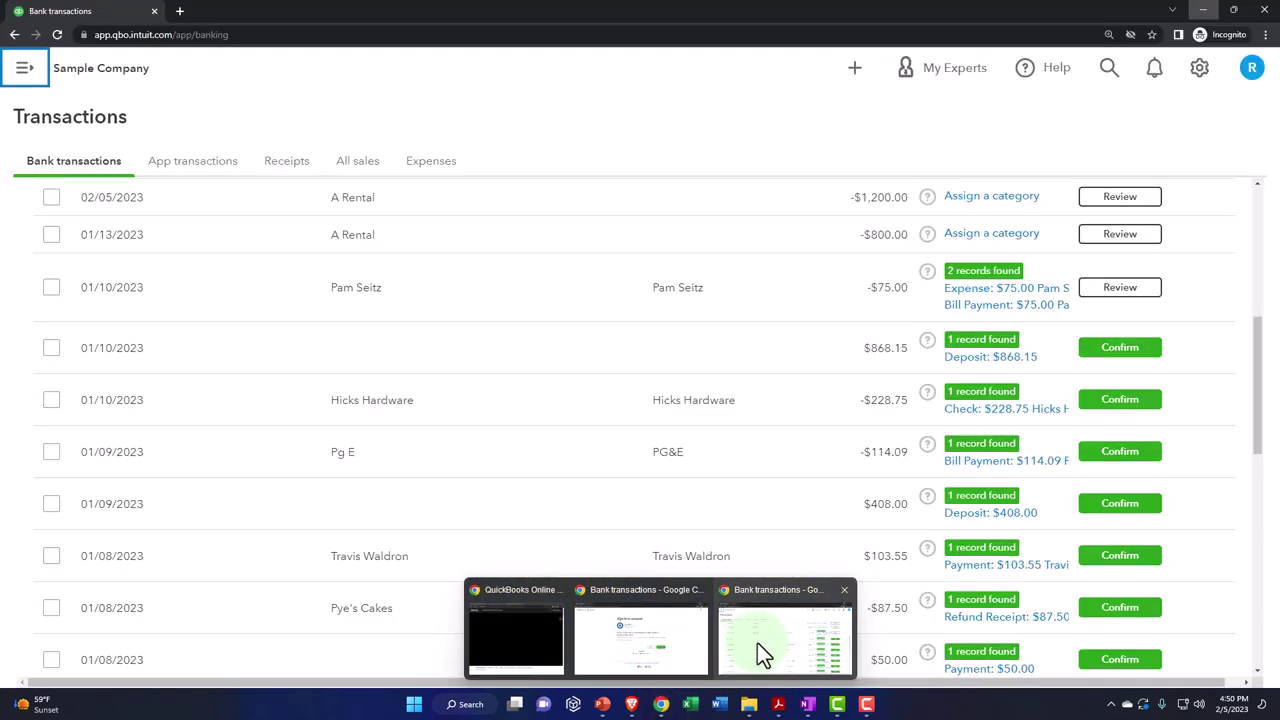
pyautogui.click(757, 642)
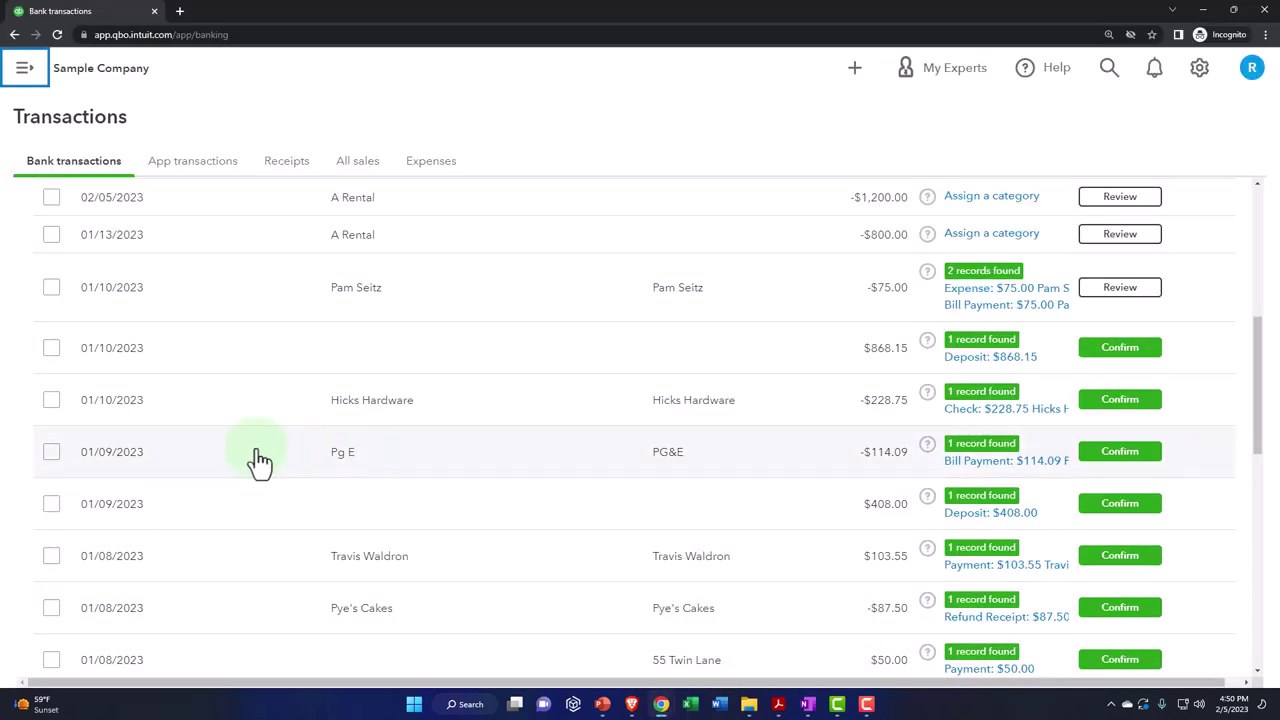
# Reopen the Sample Company's bank transactions from the bookkeeping area, hide the navigation menu and review the account cards and checking transactions.
pyautogui.click(25, 78)
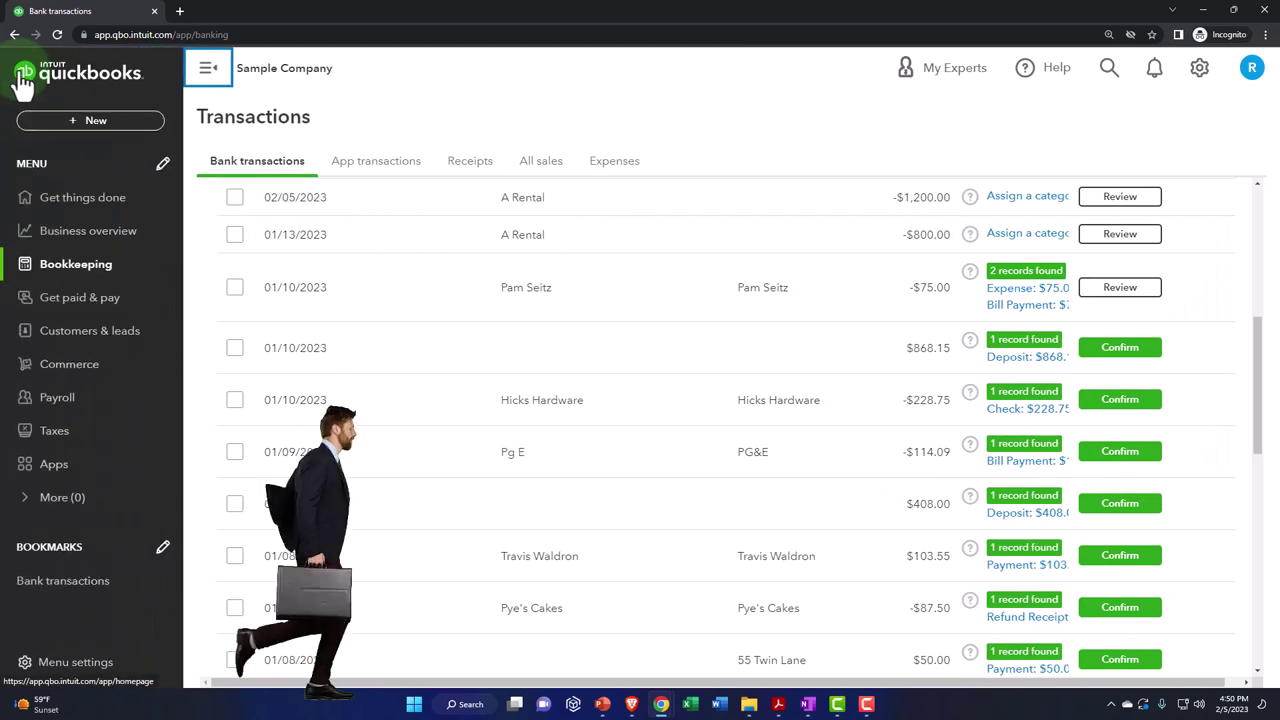
pyautogui.click(72, 266)
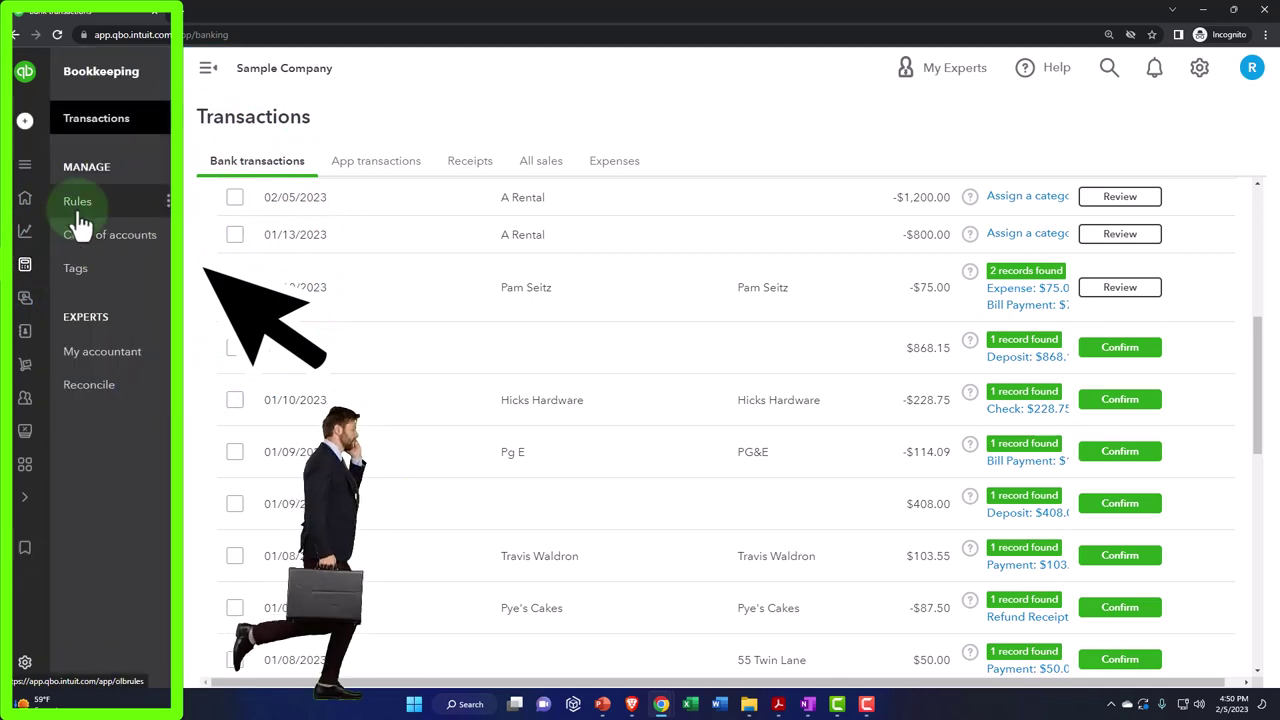
pyautogui.click(100, 130)
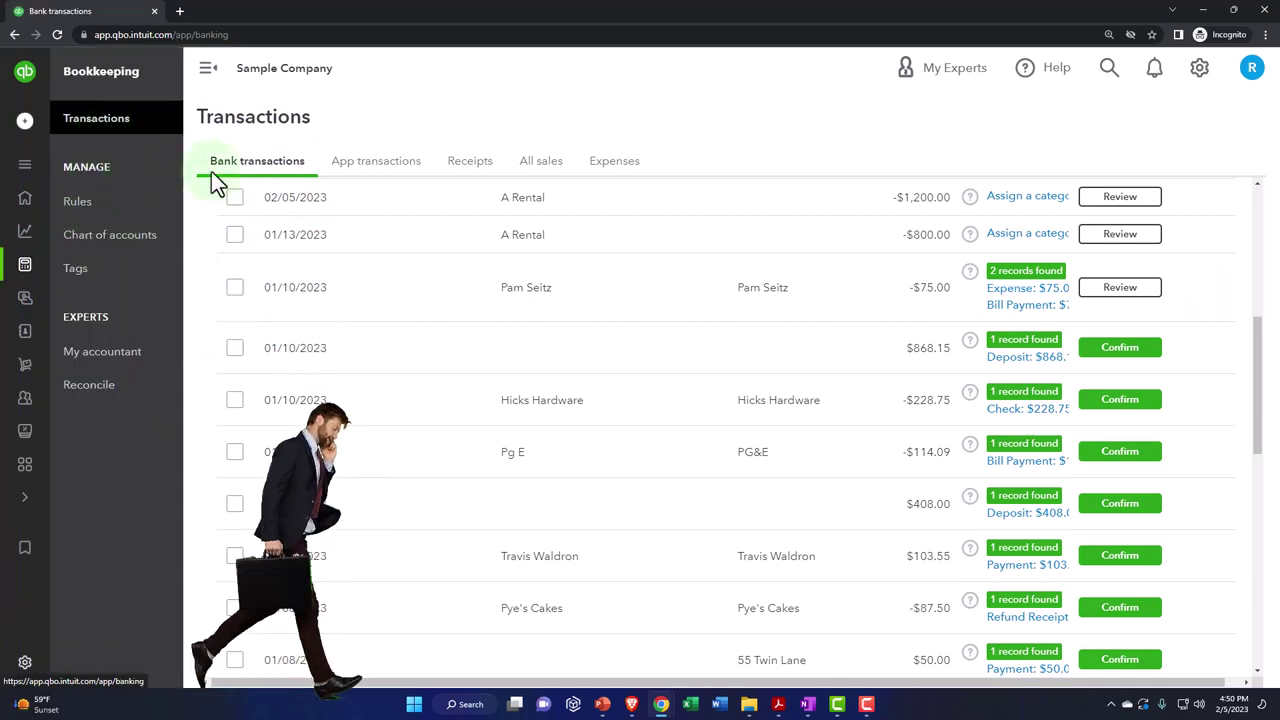
pyautogui.click(205, 72)
pyautogui.scroll(5, 206, 330)
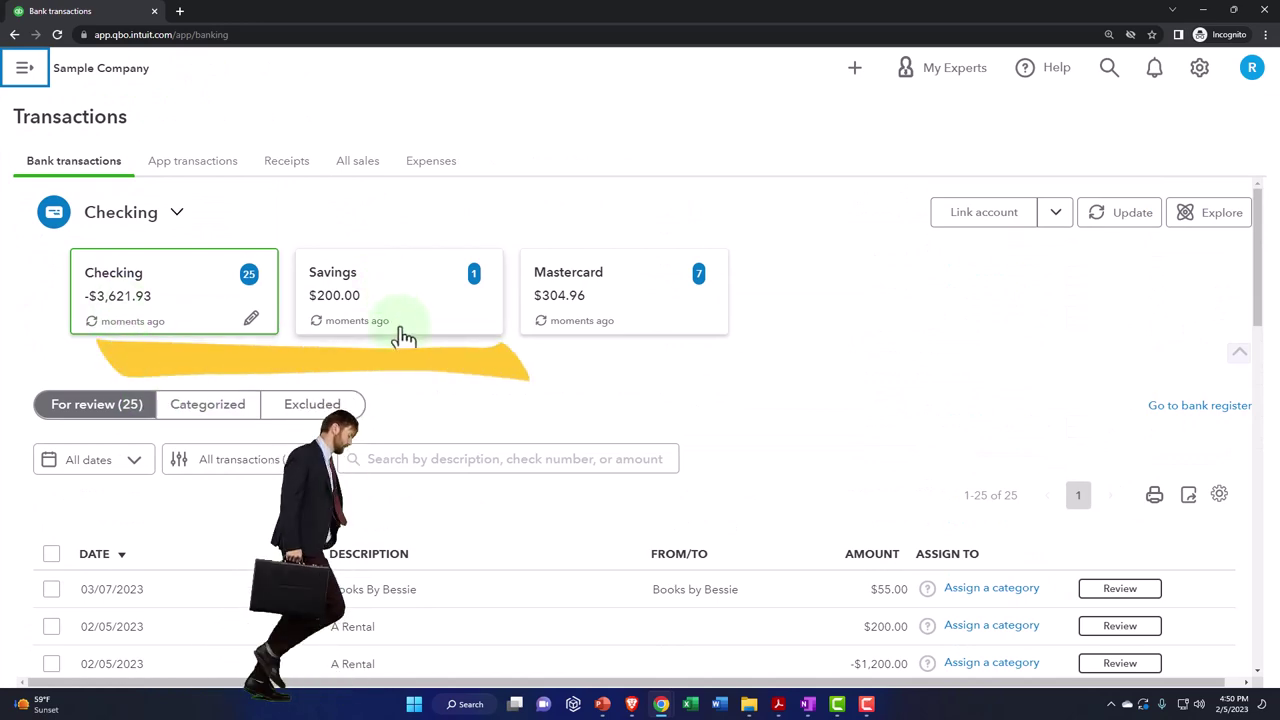
pyautogui.scroll(-2, 420, 370)
pyautogui.scroll(-1, 425, 390)
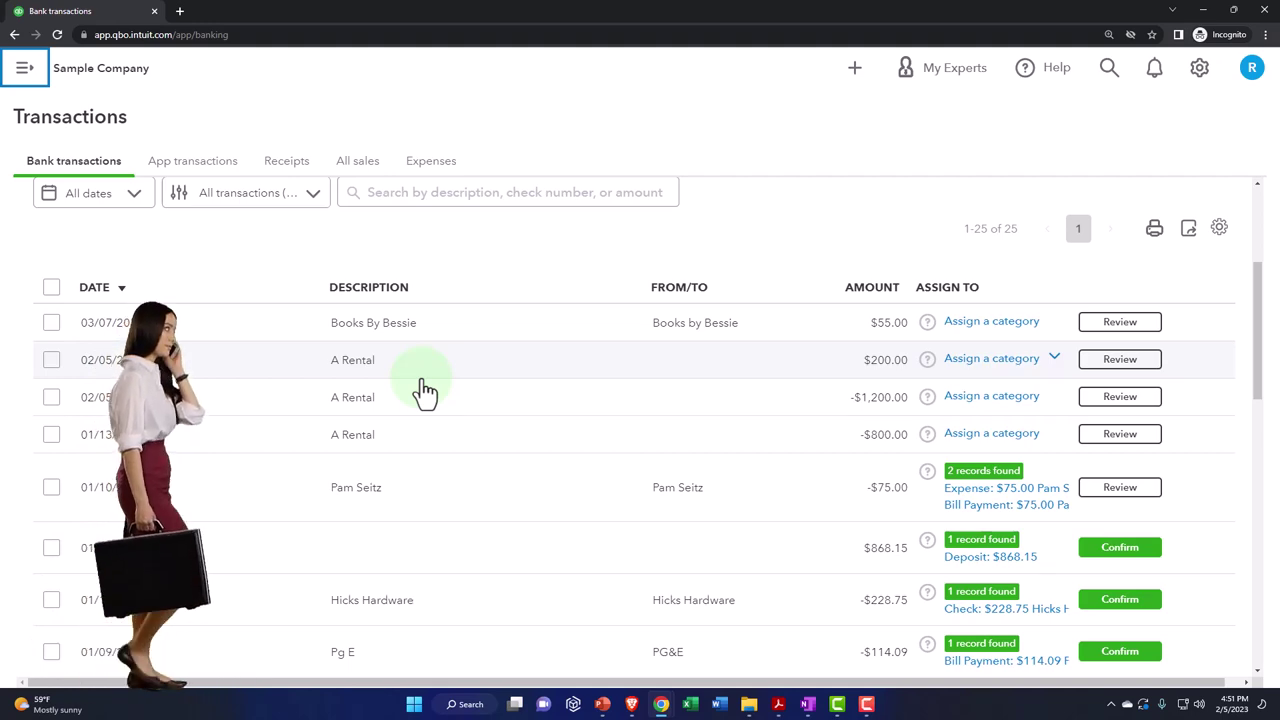
# Minimize the Sample Company window and view the file details of Checking1 (2) on the desktop.
pyautogui.click(1202, 10)
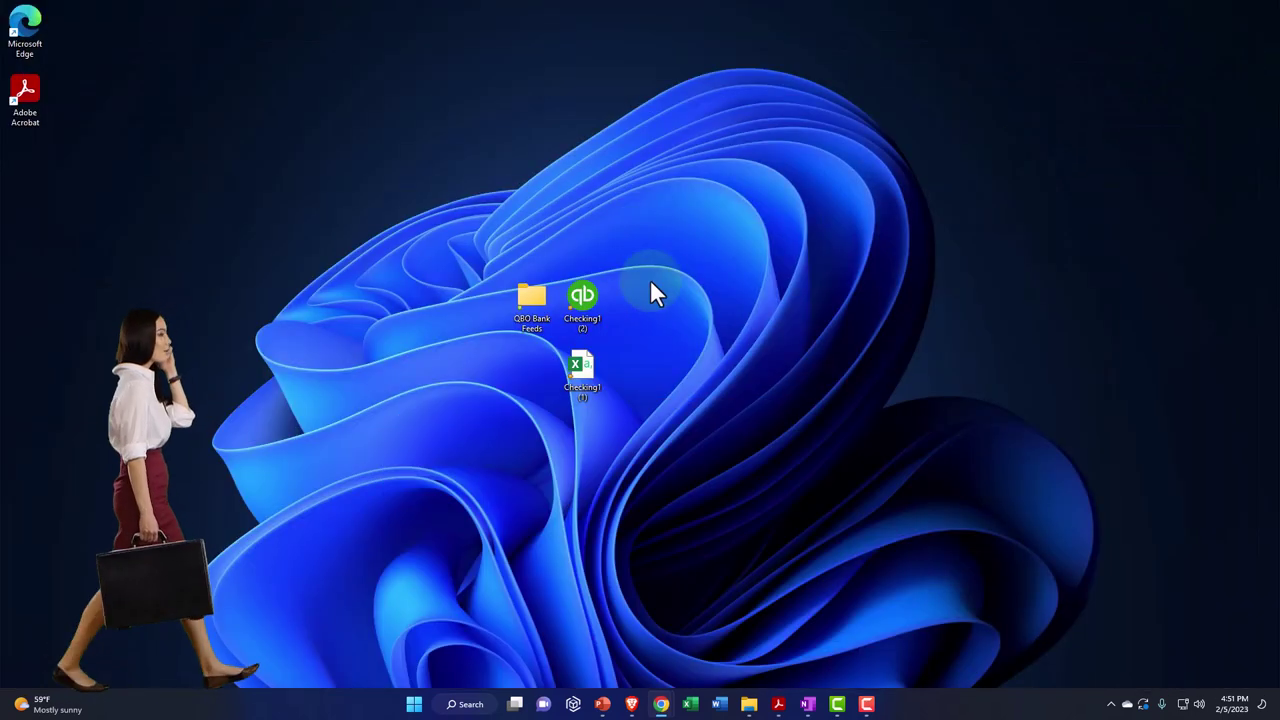
pyautogui.moveTo(600, 298)
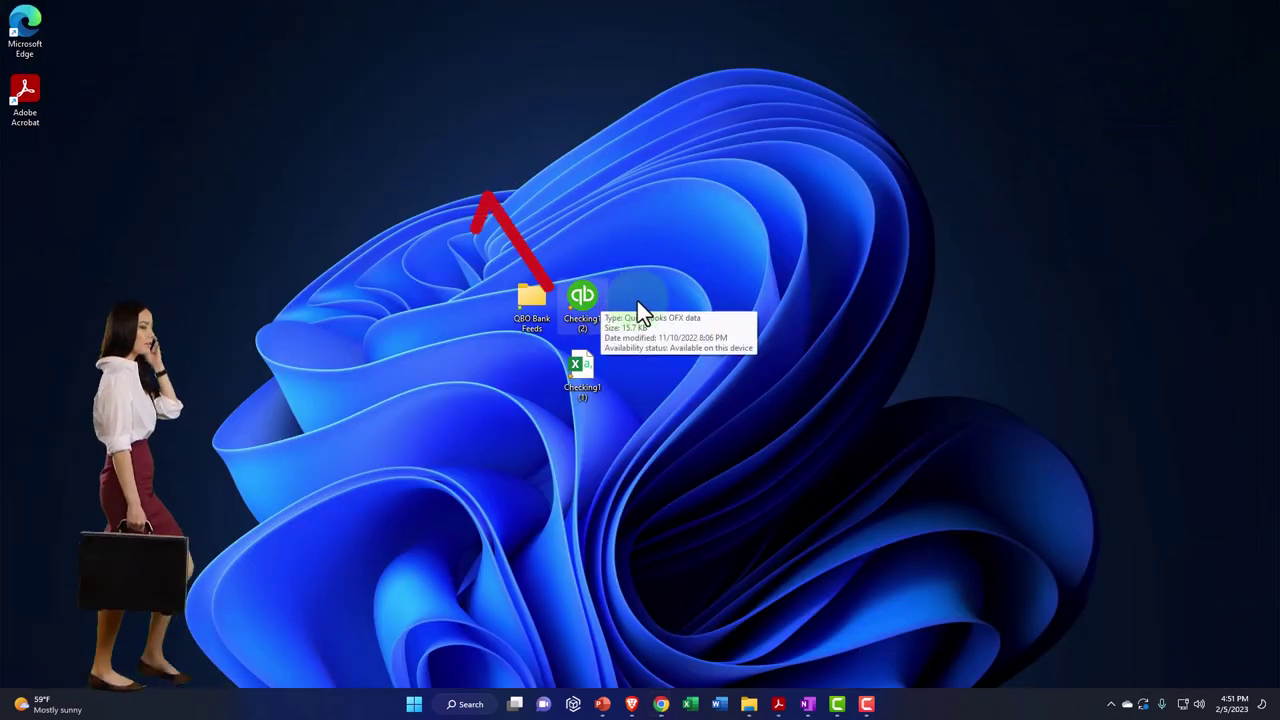